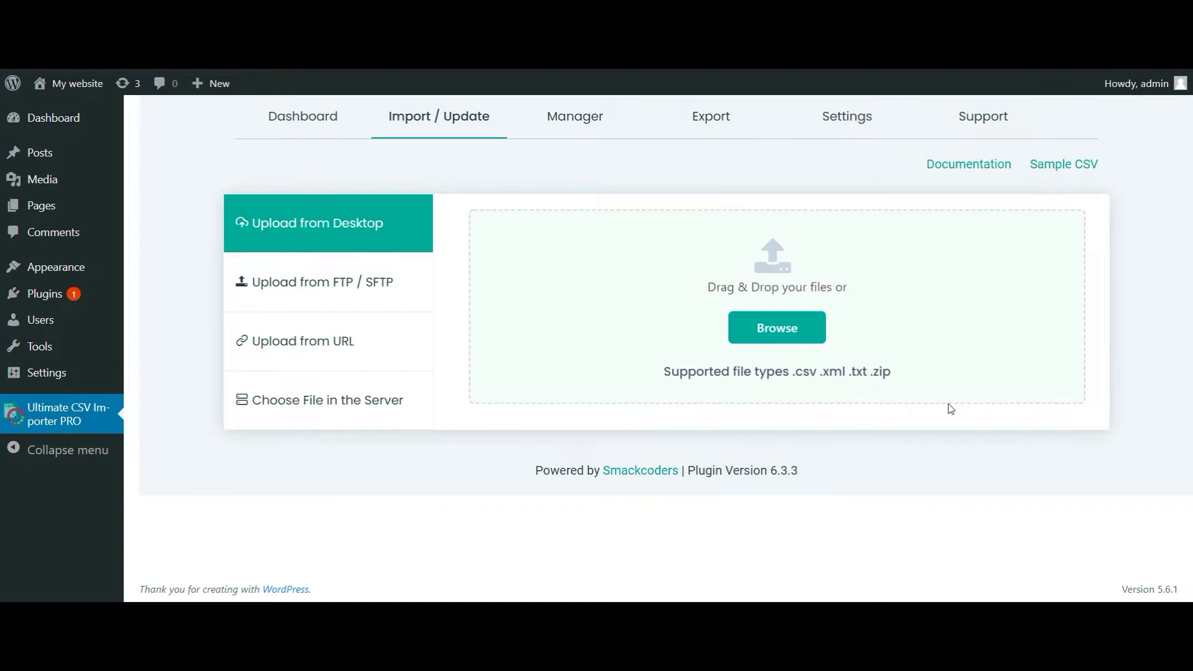
# Step: Upload post1.csv from the desktop as the import file
pyautogui.click(754, 319)
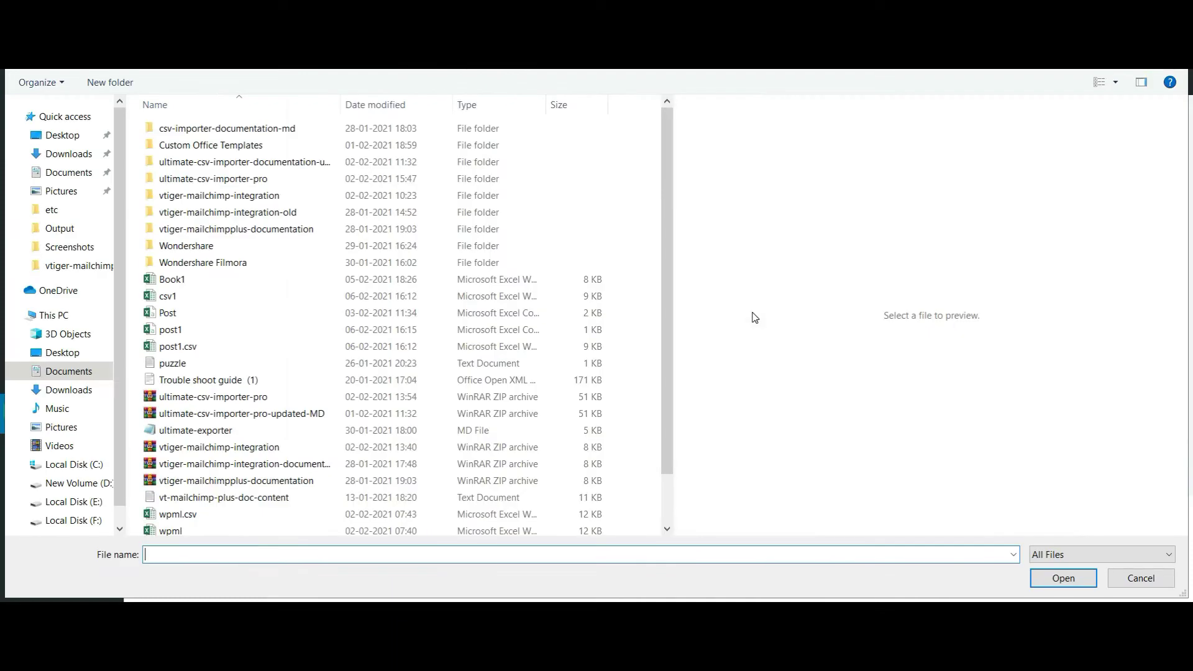
pyautogui.click(415, 330)
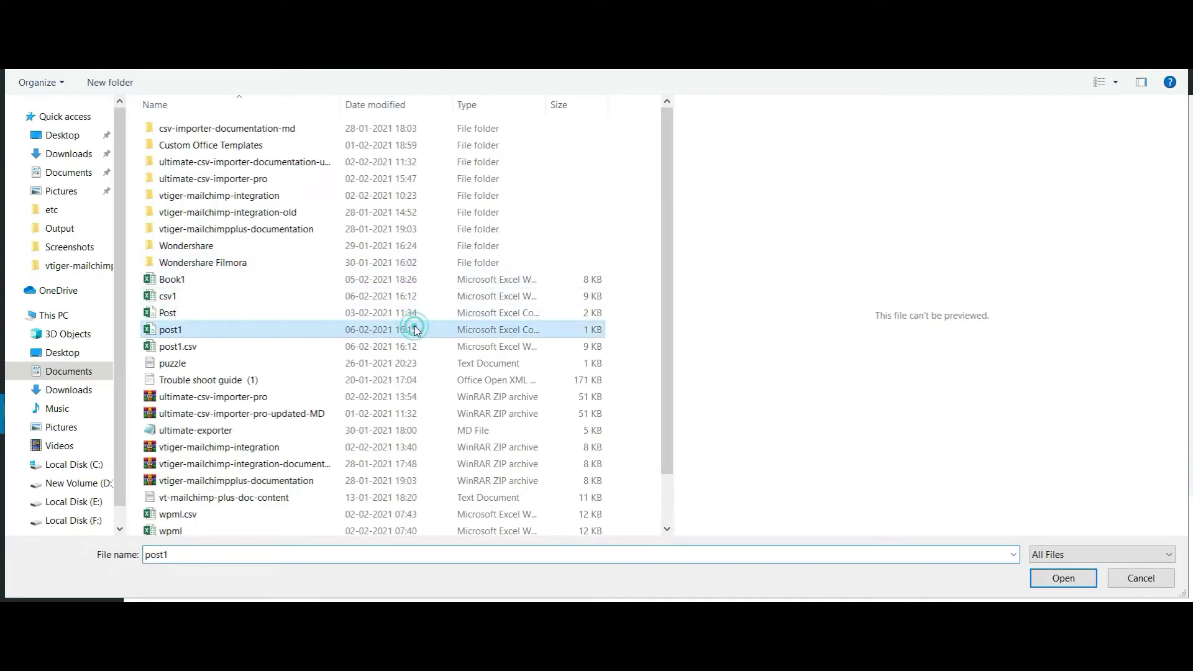
pyautogui.click(1046, 577)
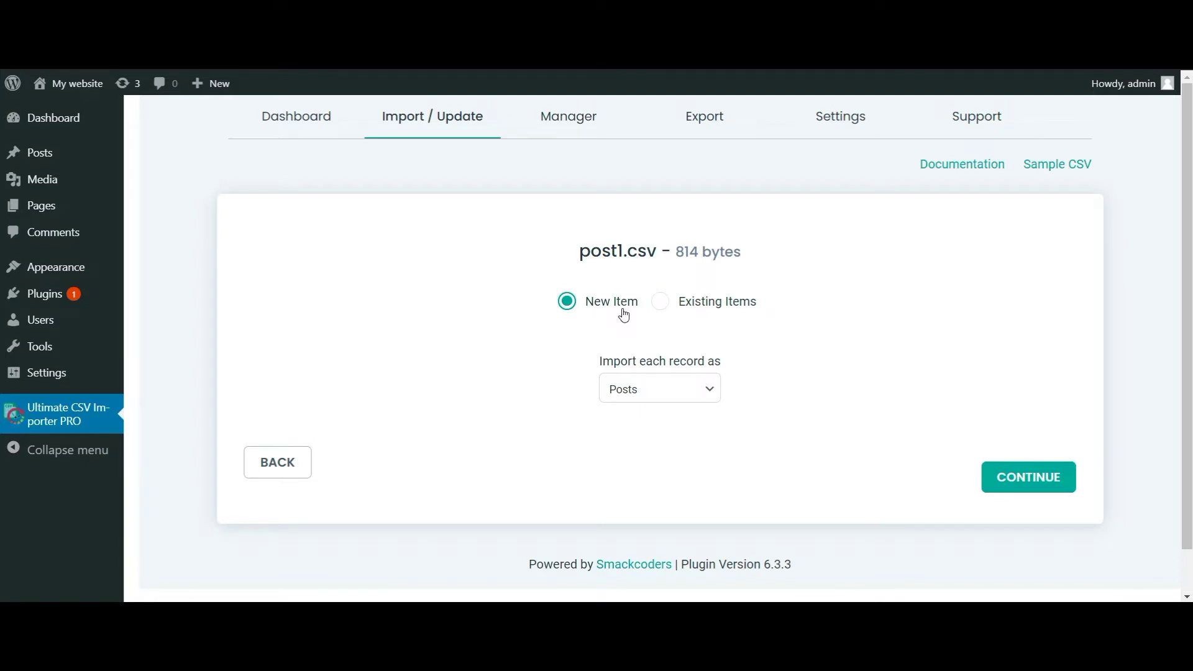
# Step: Keep New Item with records imported as Posts, and continue to field mapping
pyautogui.click(666, 388)
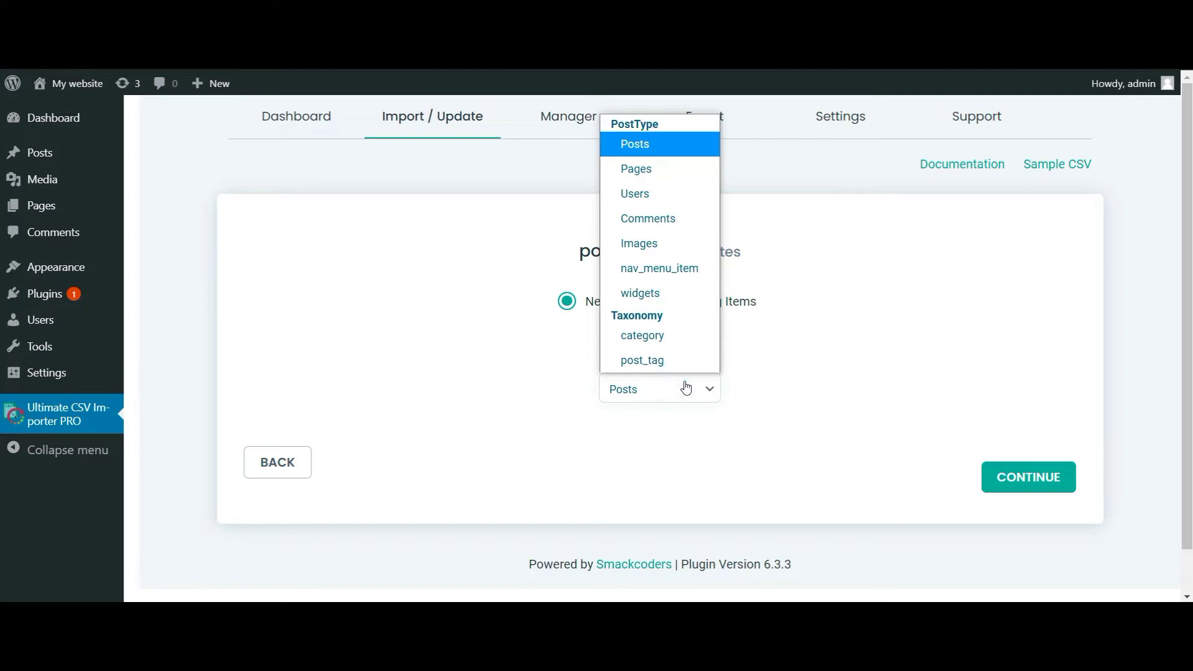
pyautogui.click(774, 382)
pyautogui.click(1011, 475)
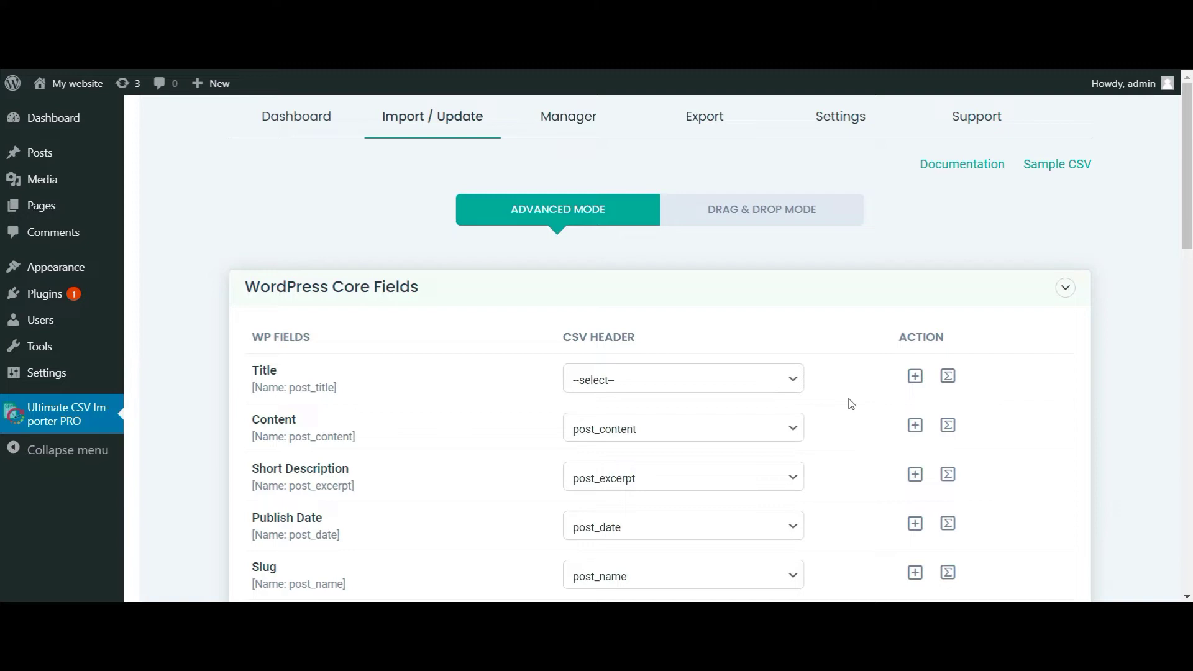
pyautogui.scroll(-1, 851, 404)
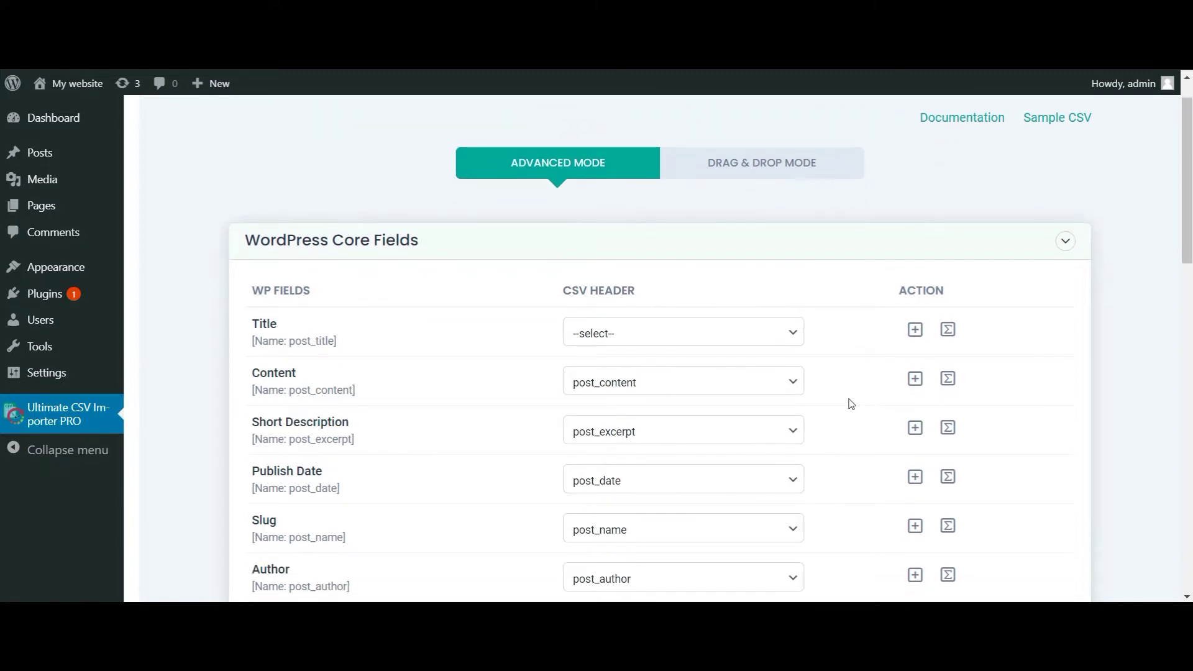
pyautogui.click(733, 323)
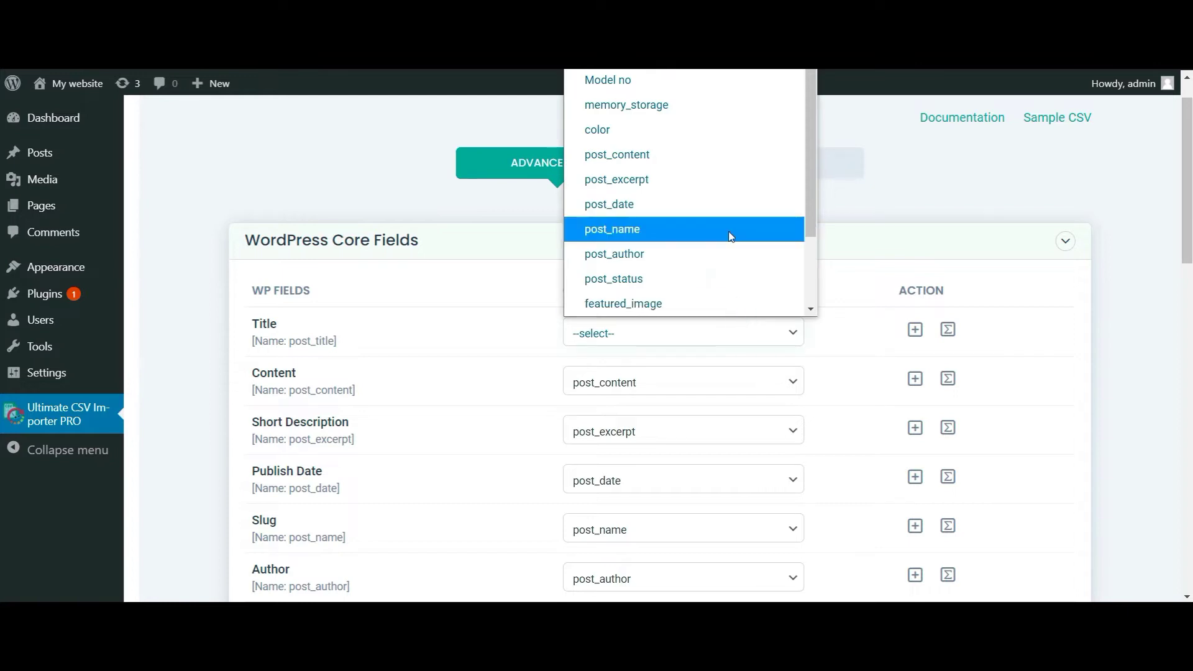
pyautogui.scroll(-2, 729, 236)
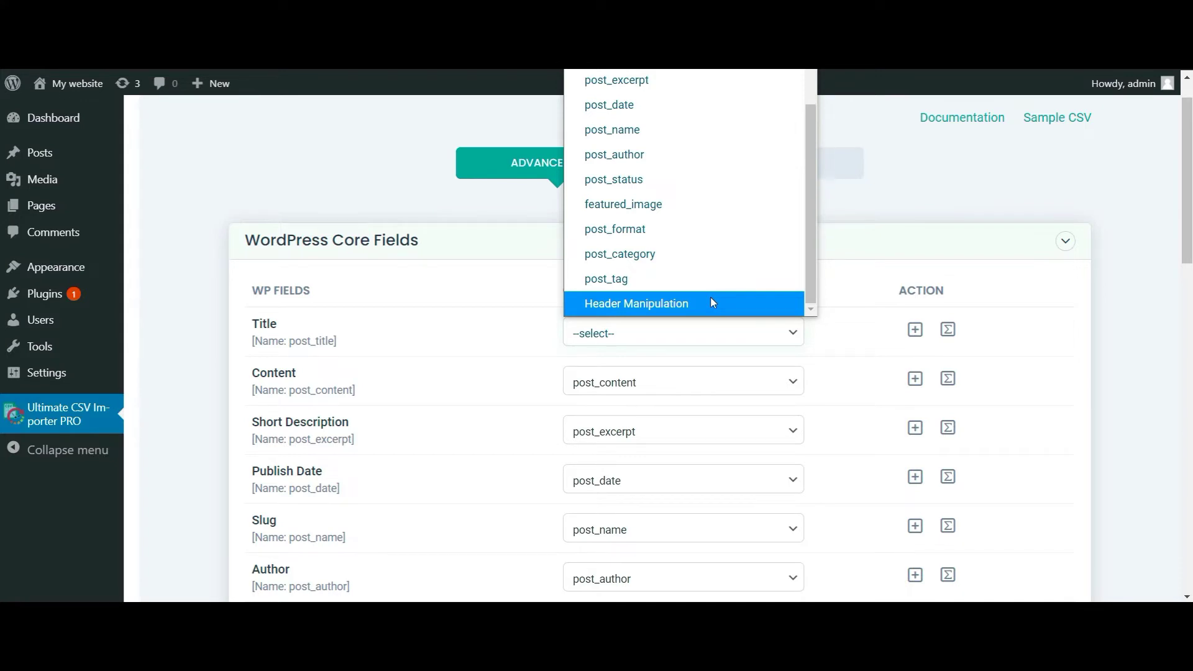
pyautogui.click(849, 299)
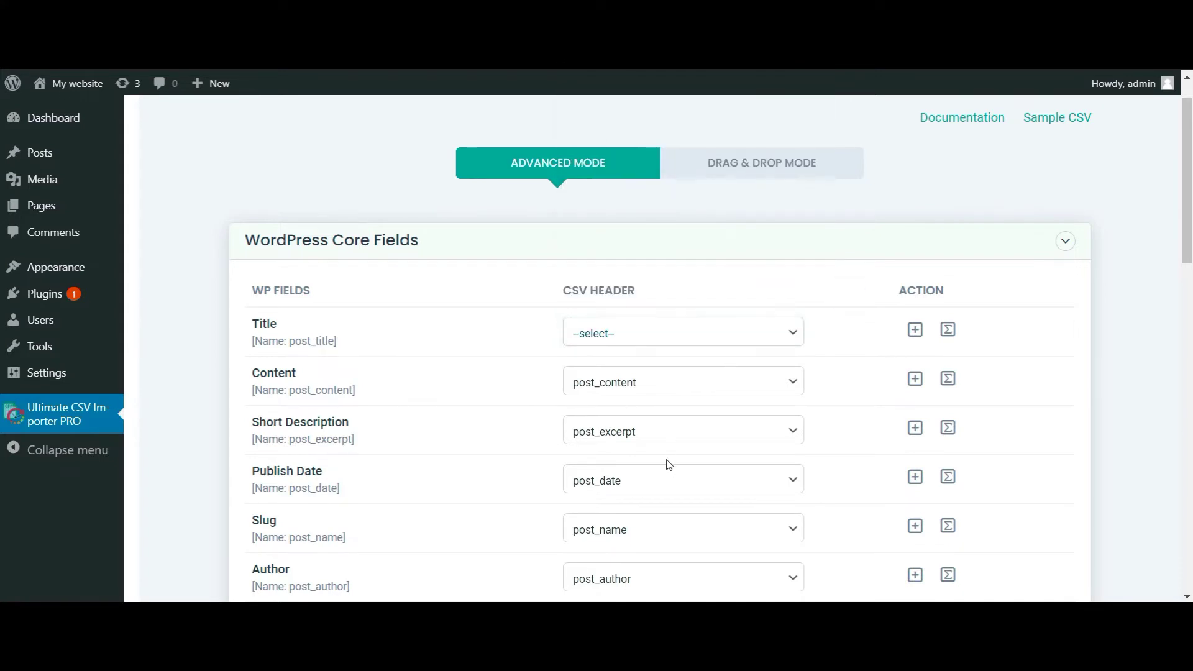
pyautogui.hotkey('alt', 'Tab')
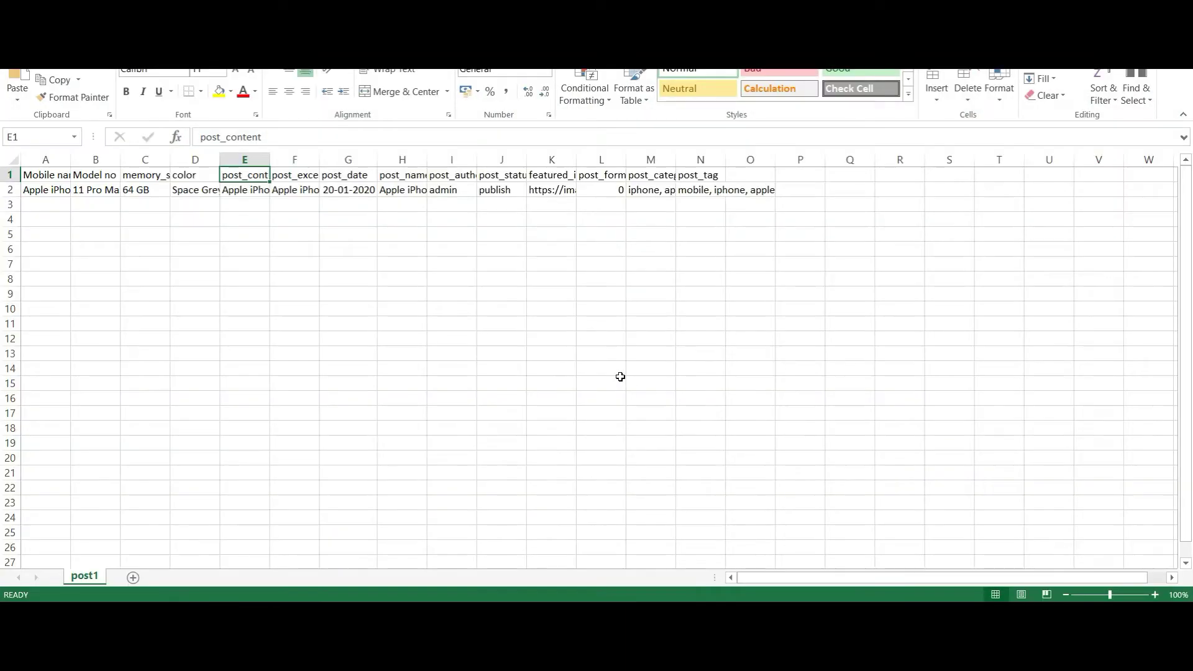
pyautogui.click(60, 179)
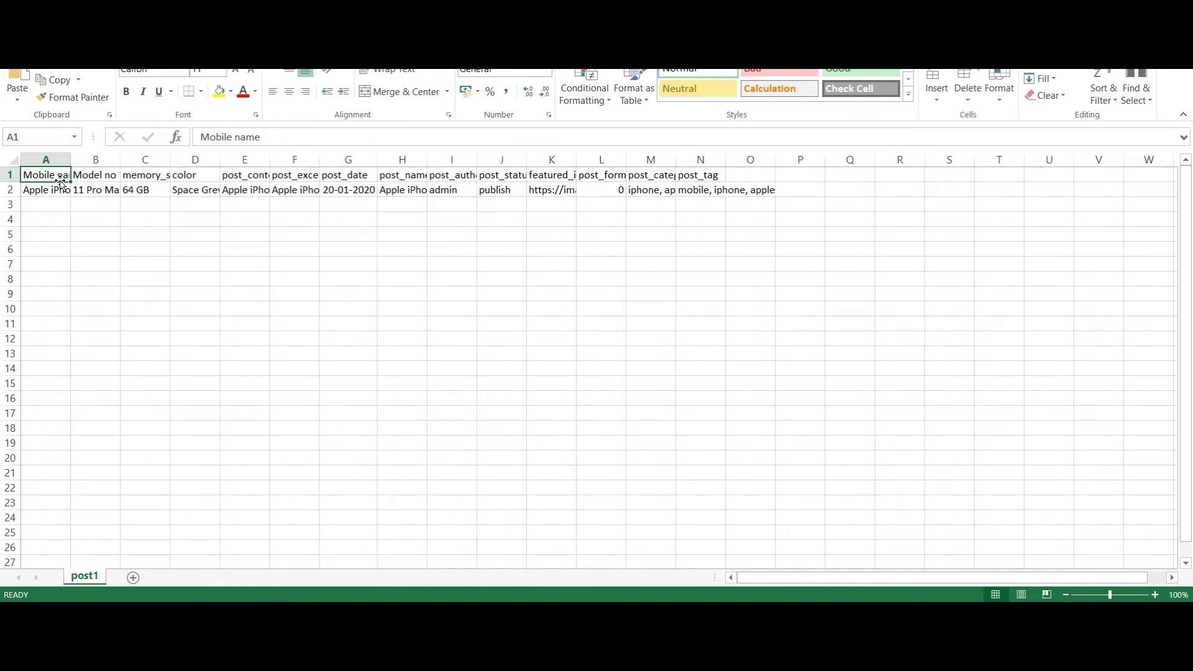
pyautogui.press('Down')
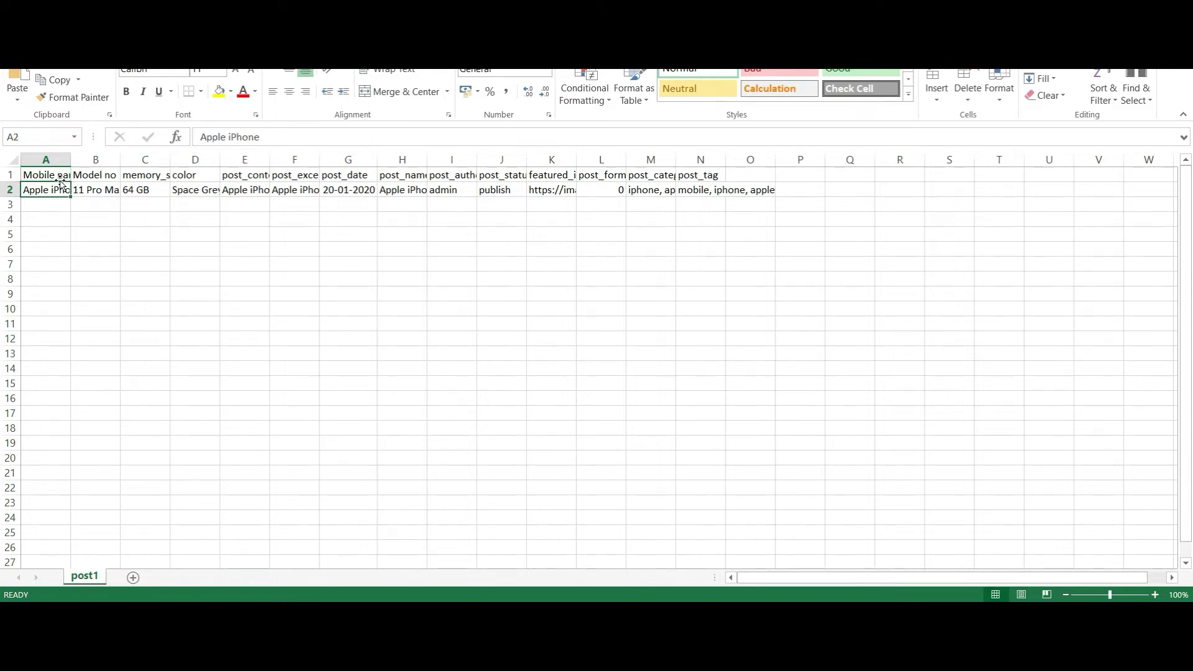
pyautogui.press('Right')
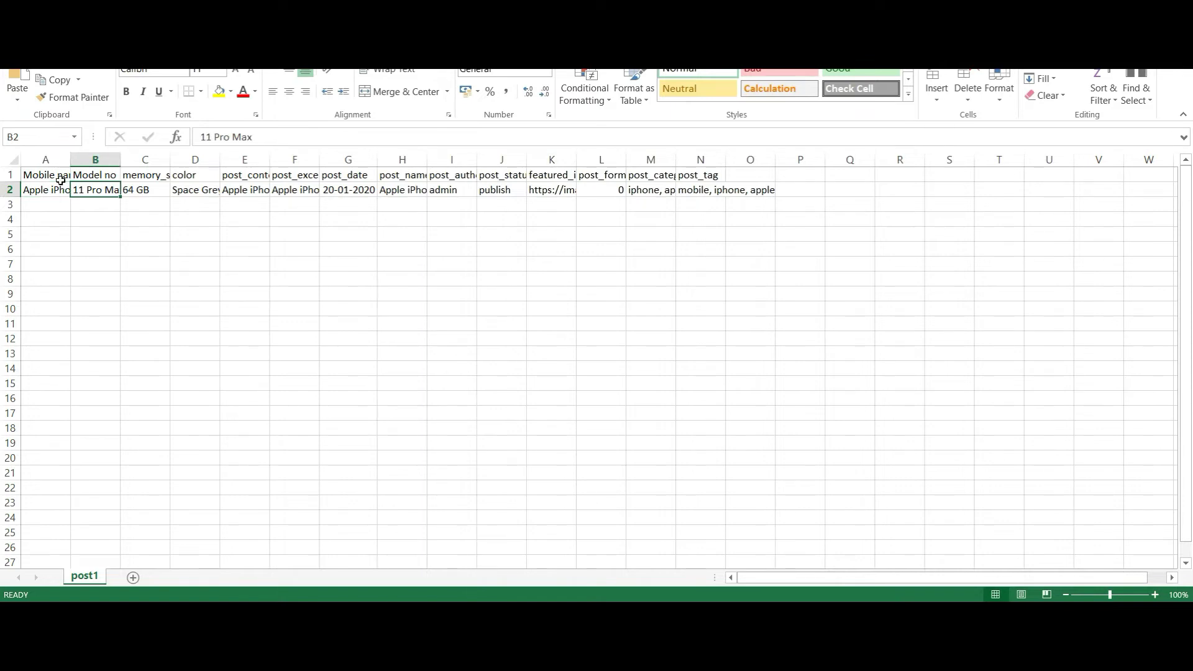
pyautogui.press('Up')
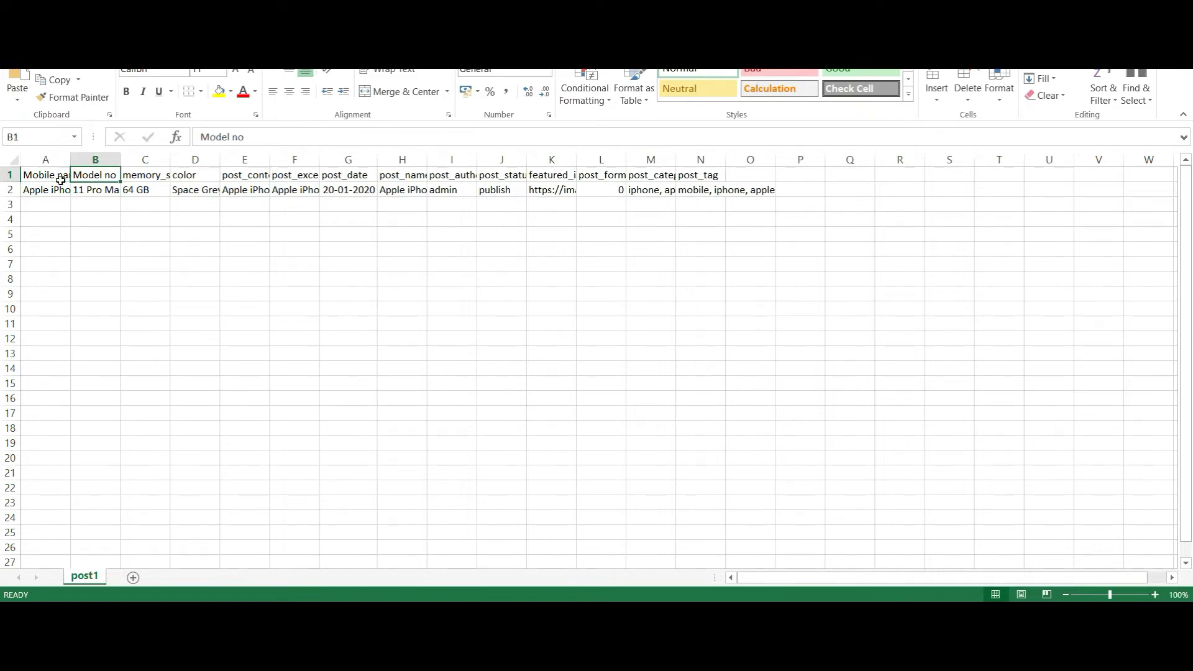
pyautogui.press('Down')
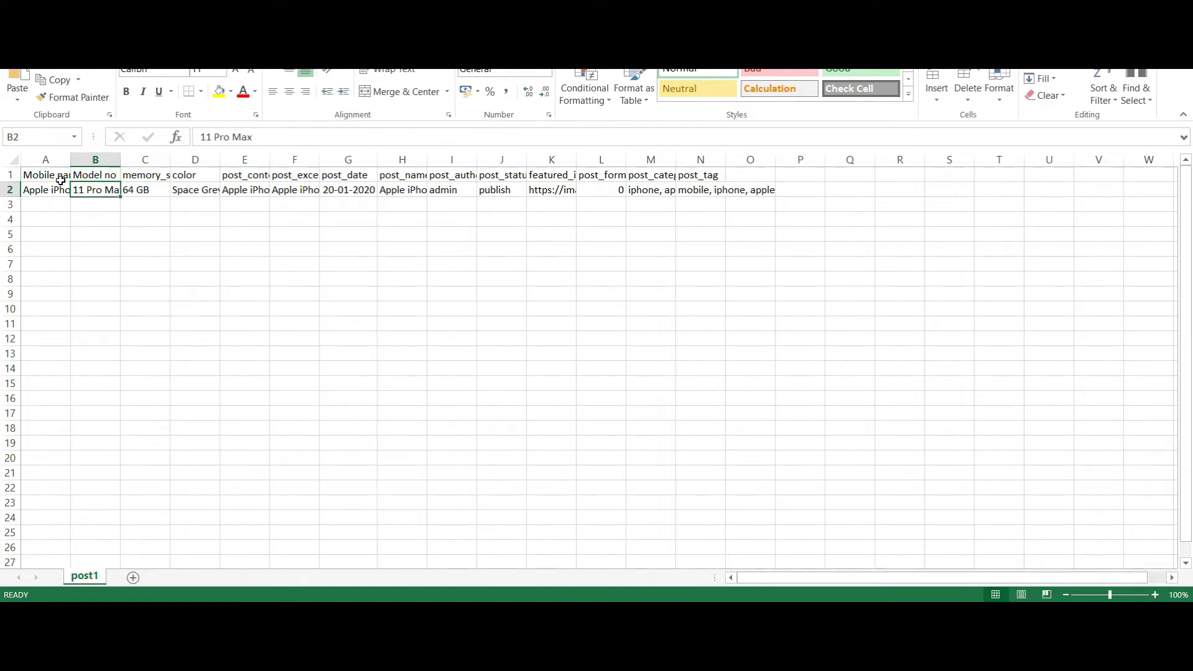
pyautogui.press('Right')
pyautogui.press('Up')
pyautogui.press('Down')
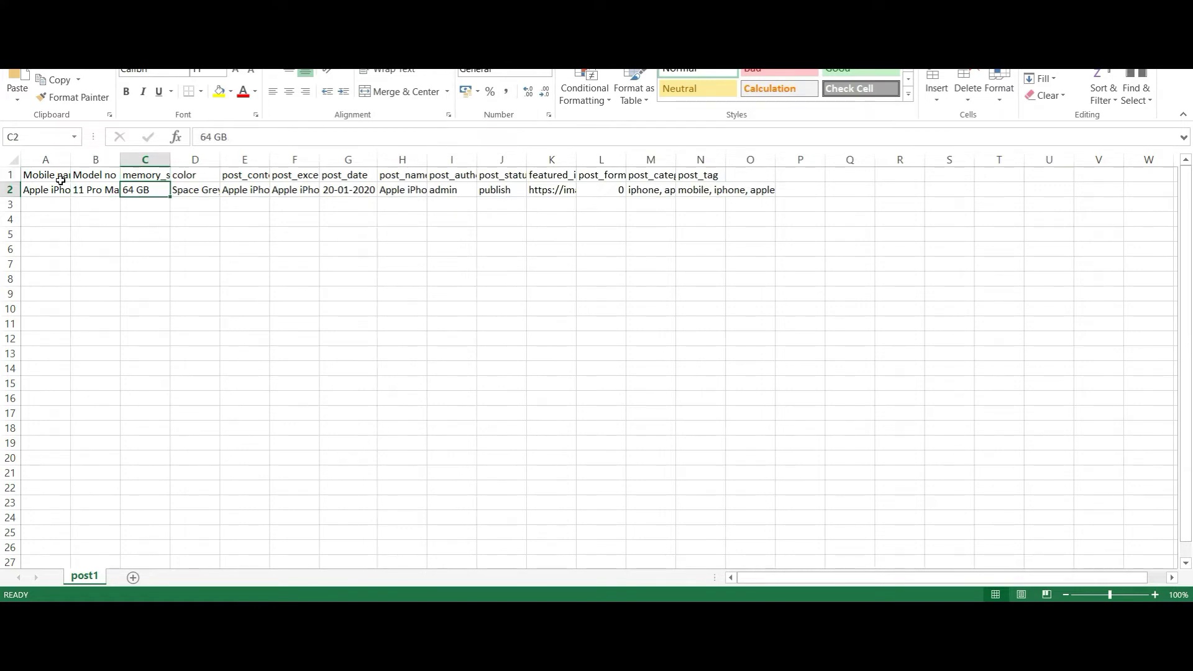
pyautogui.press('Up')
pyautogui.press('Right')
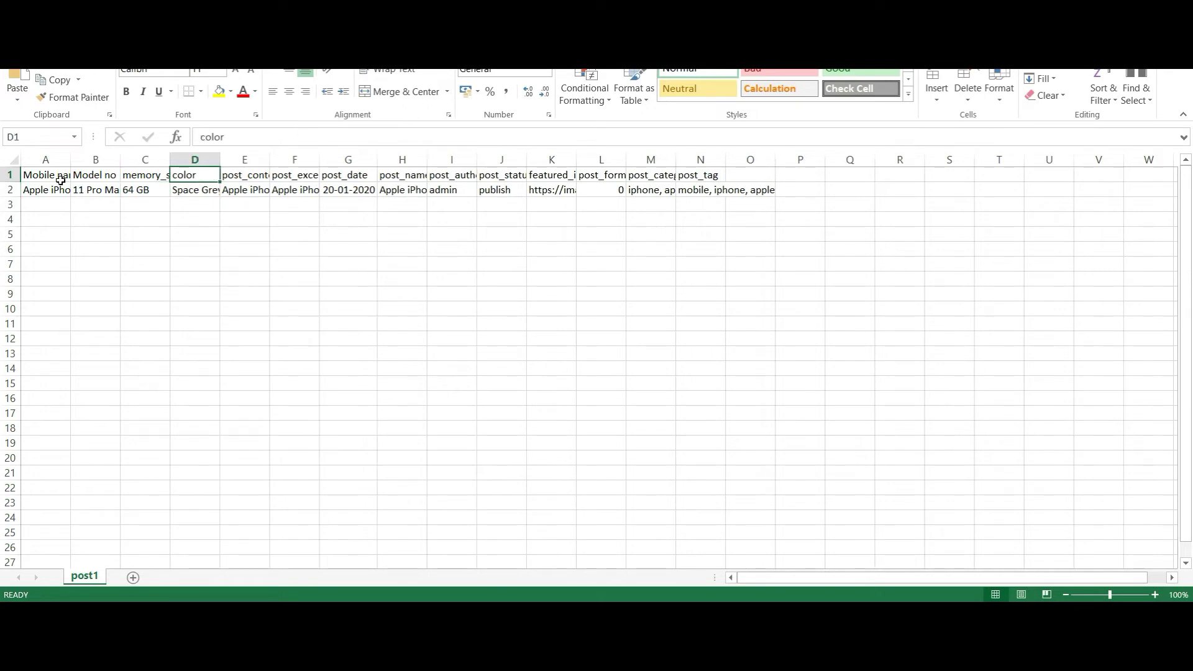
pyautogui.press('Down')
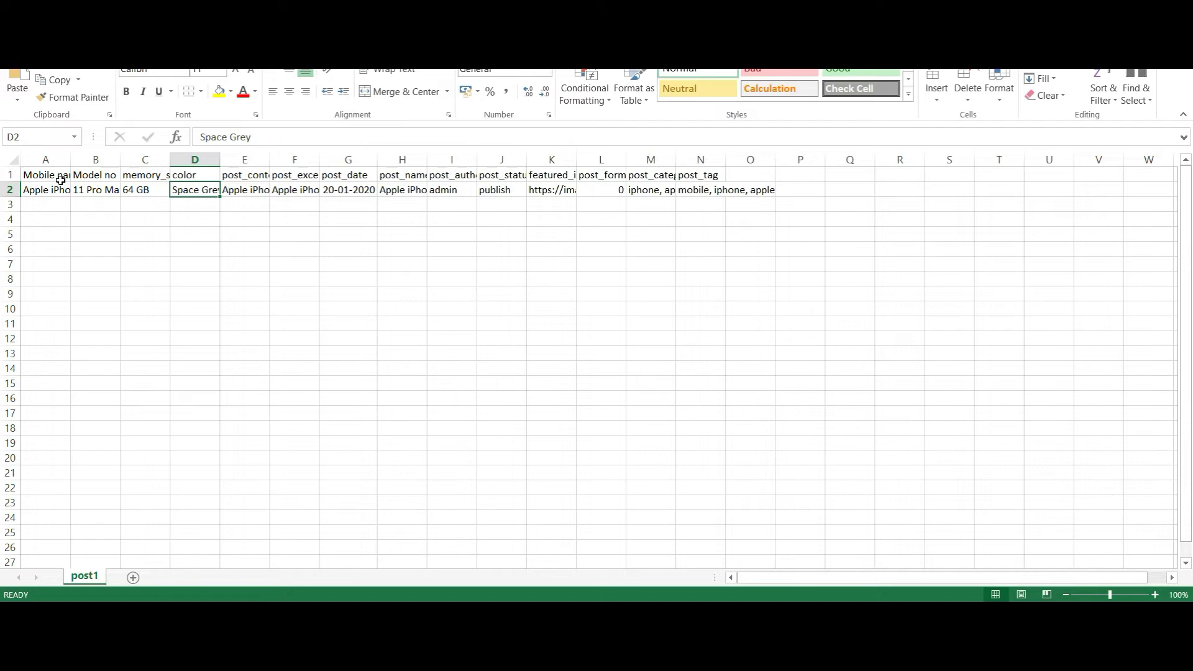
pyautogui.press('Up')
pyautogui.press('Right')
pyautogui.press('Down')
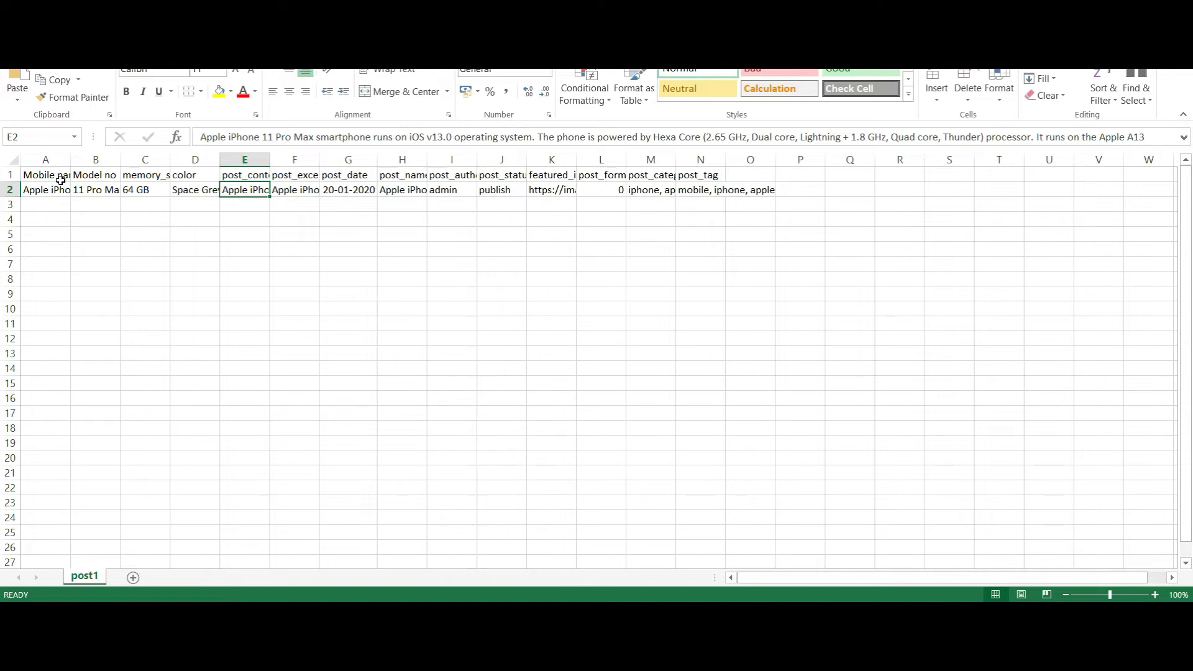
pyautogui.press('Up')
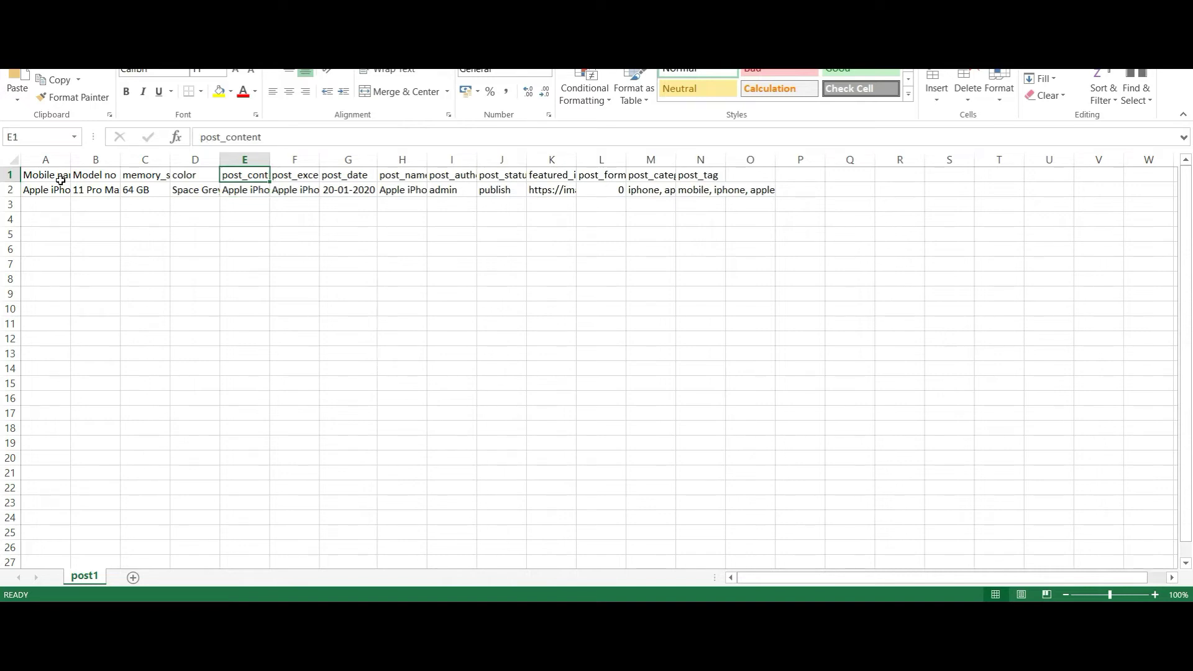
pyautogui.press('Right')
pyautogui.press('Down')
pyautogui.press('Up')
pyautogui.press('Down')
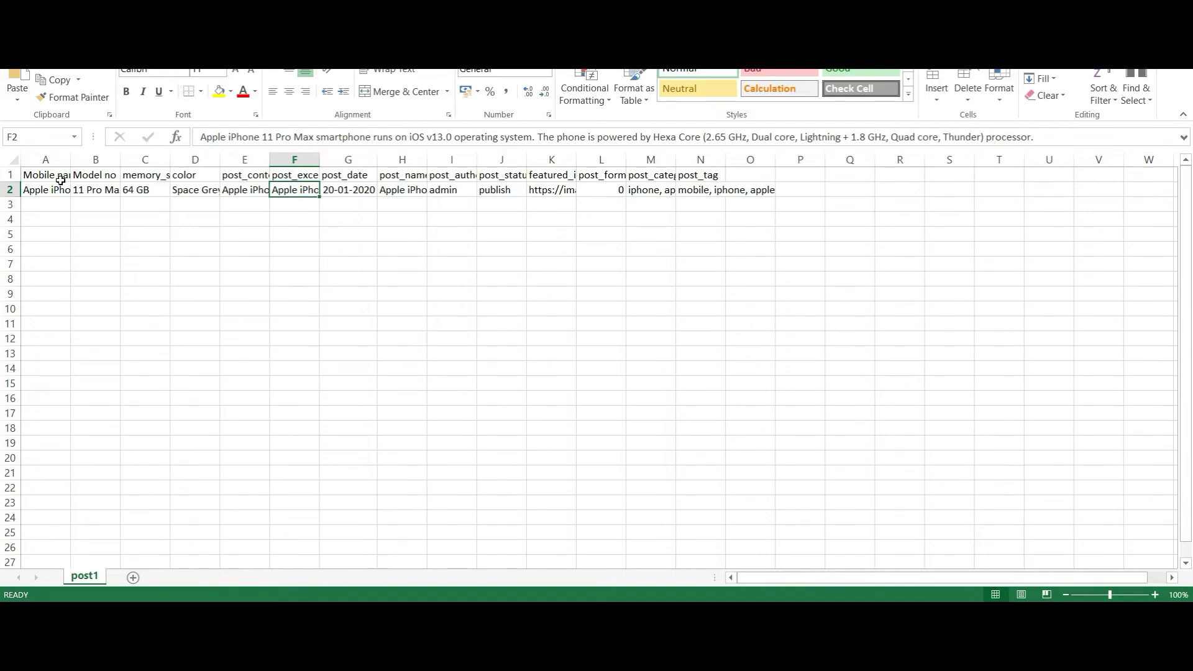
pyautogui.press('Right')
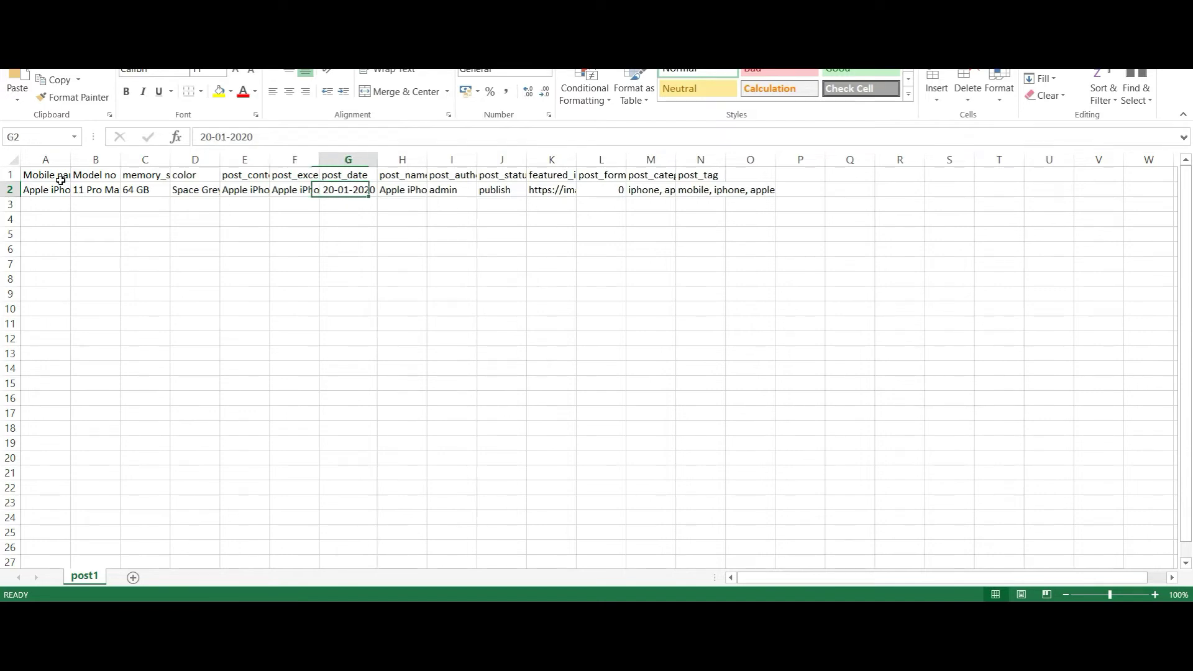
pyautogui.press('Right')
pyautogui.press('Up')
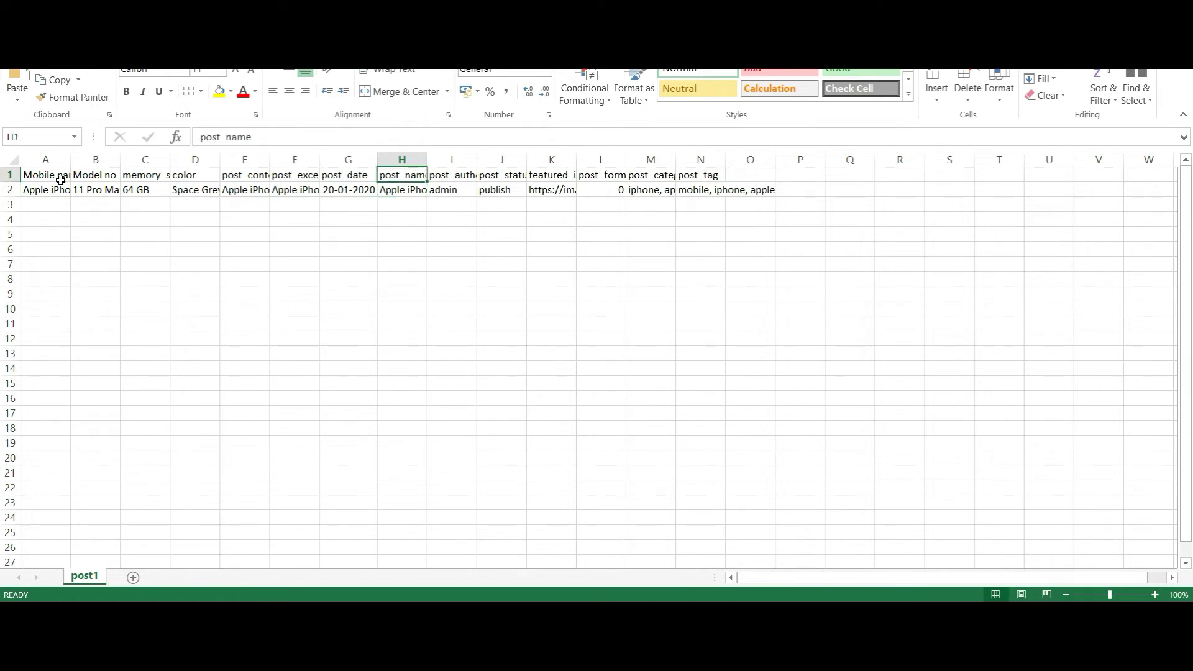
pyautogui.press('Down')
pyautogui.press('Right')
pyautogui.press('Up')
pyautogui.press('Down')
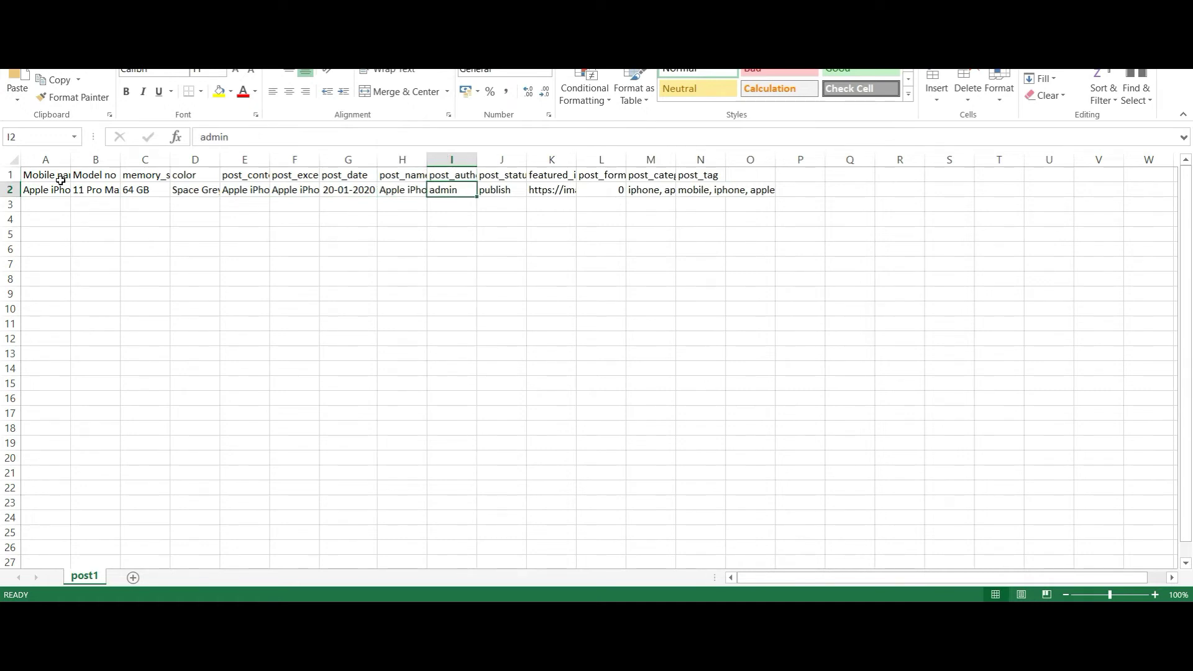
pyautogui.press('Right')
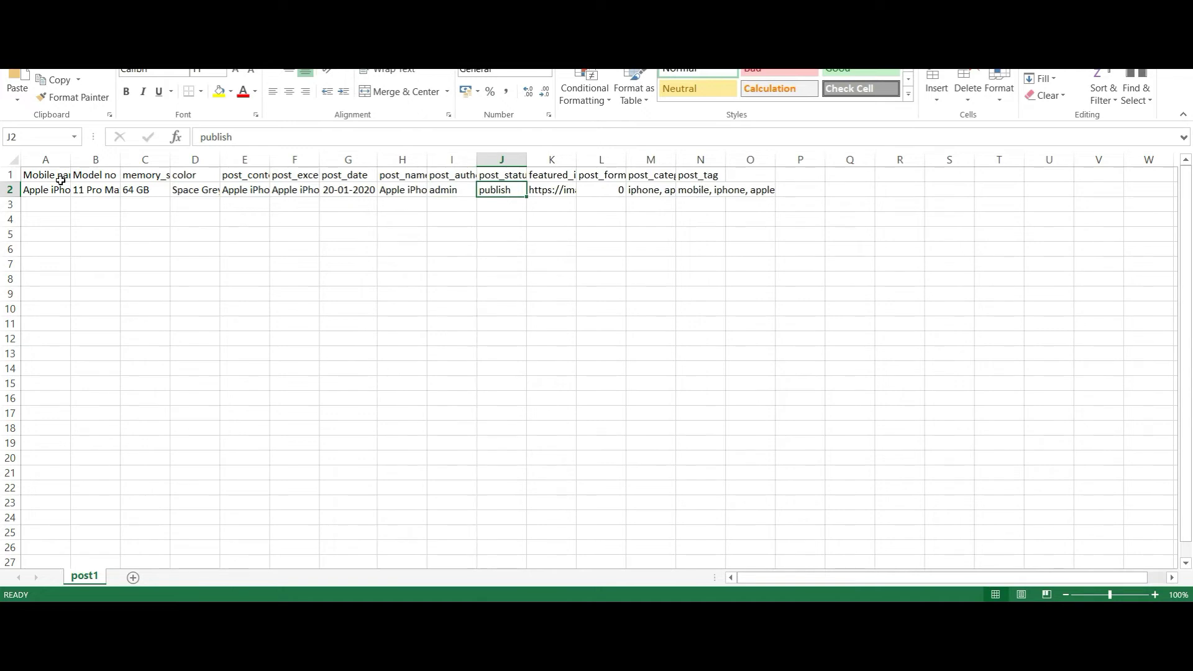
pyautogui.press('Right')
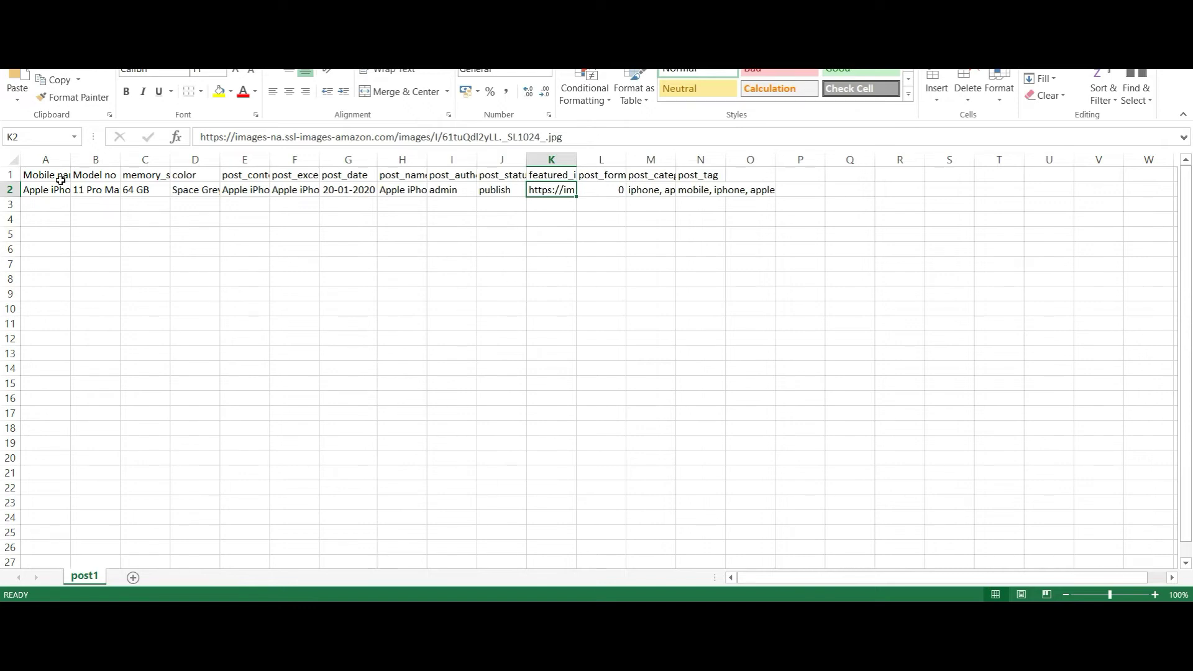
pyautogui.press('Right')
pyautogui.press('Up')
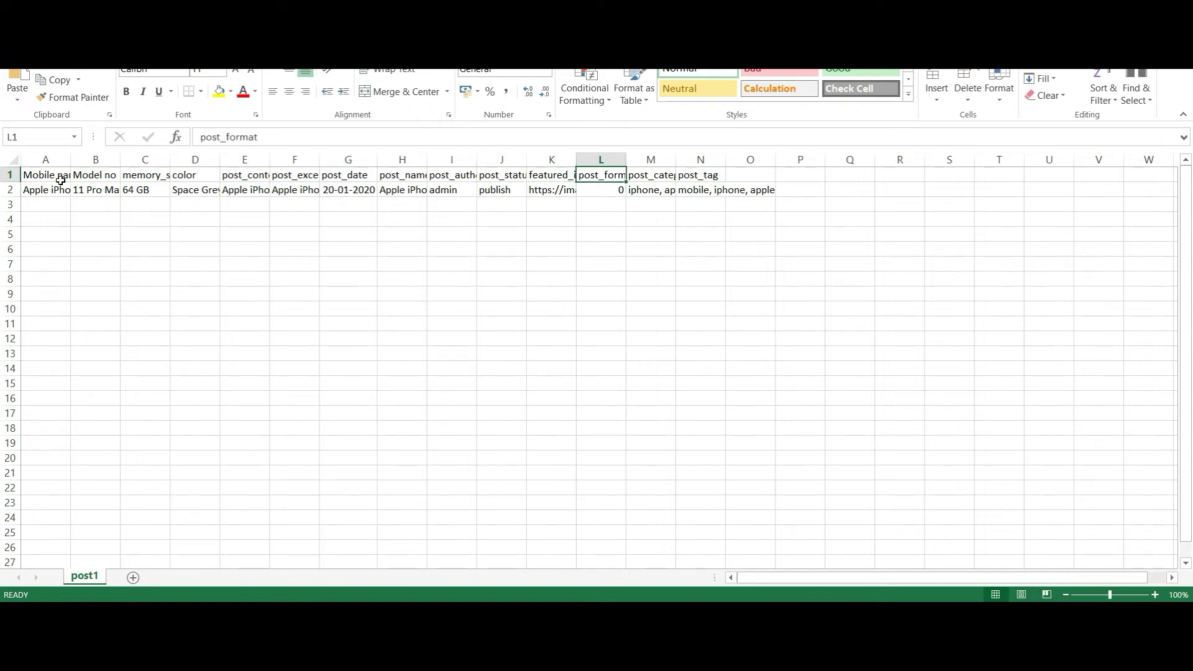
pyautogui.press('Down')
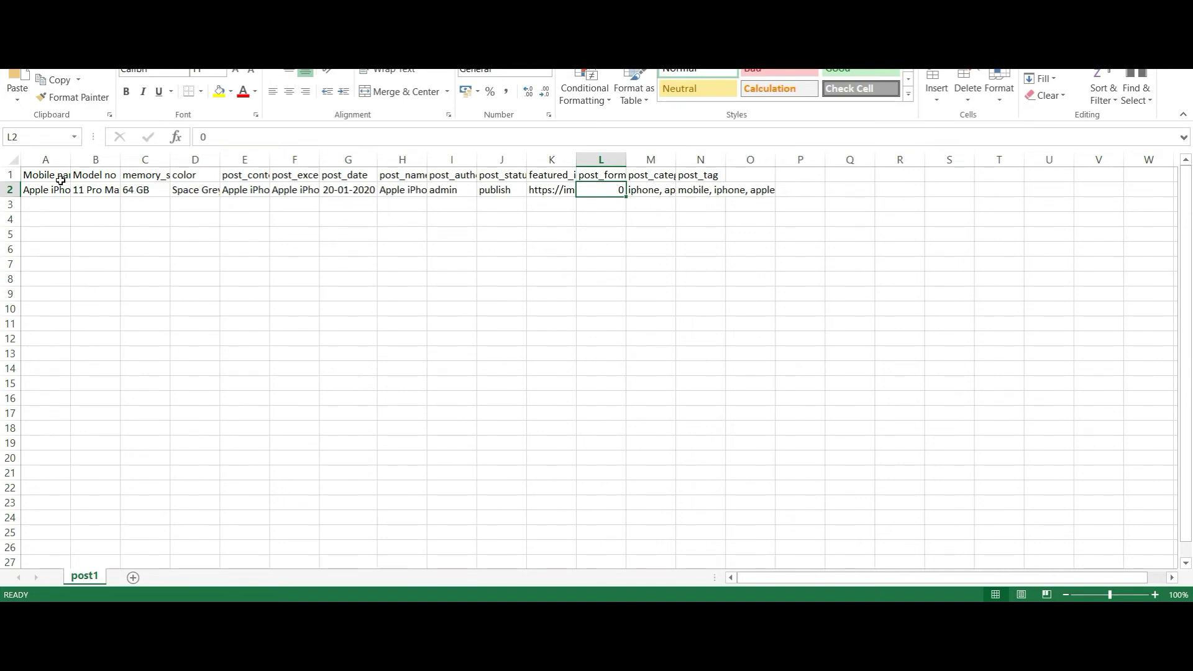
pyautogui.press('Right')
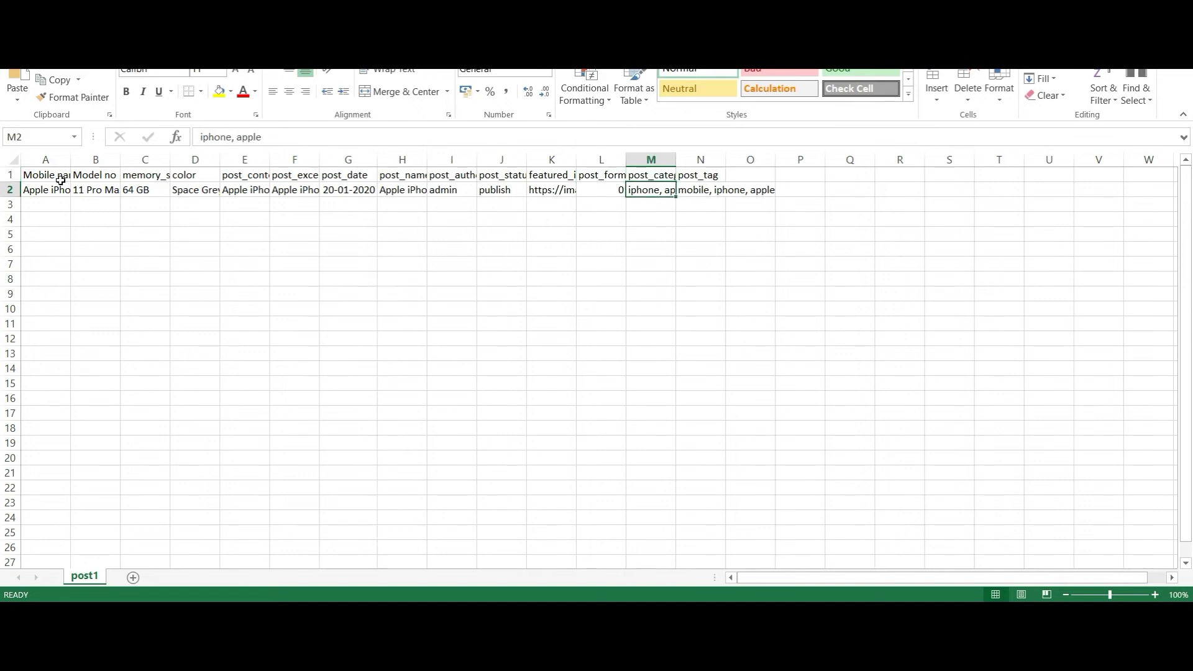
pyautogui.press('Up')
pyautogui.press('Right')
pyautogui.press('Down')
pyautogui.press('Left')
pyautogui.press('Right')
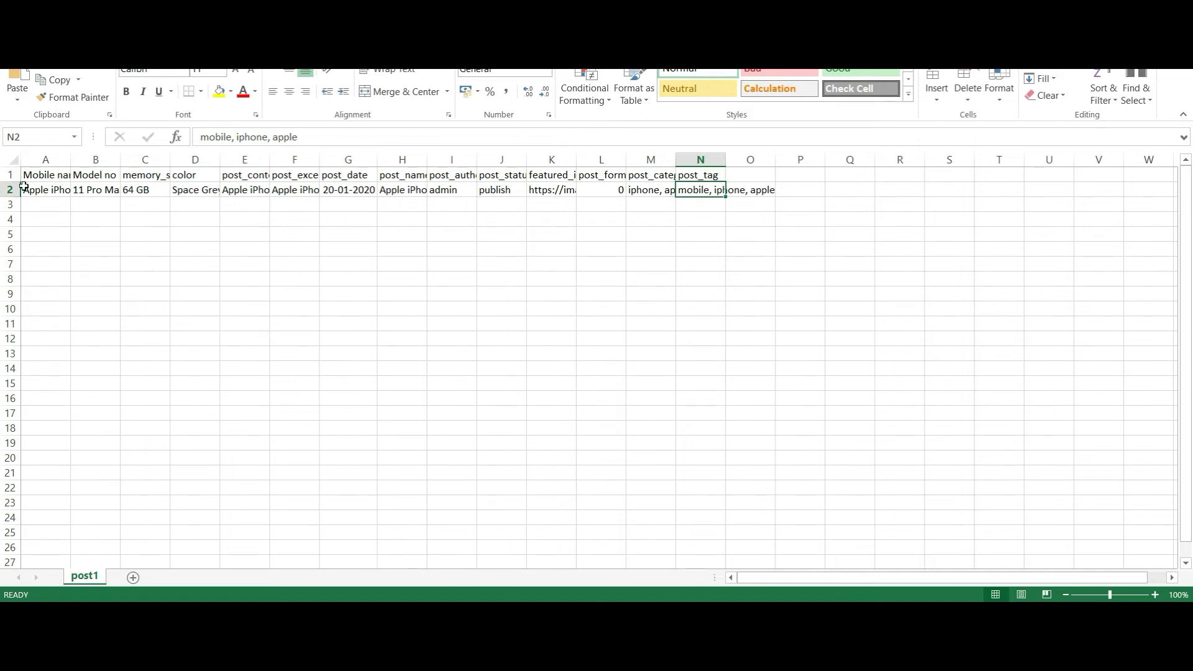
pyautogui.click(43, 178)
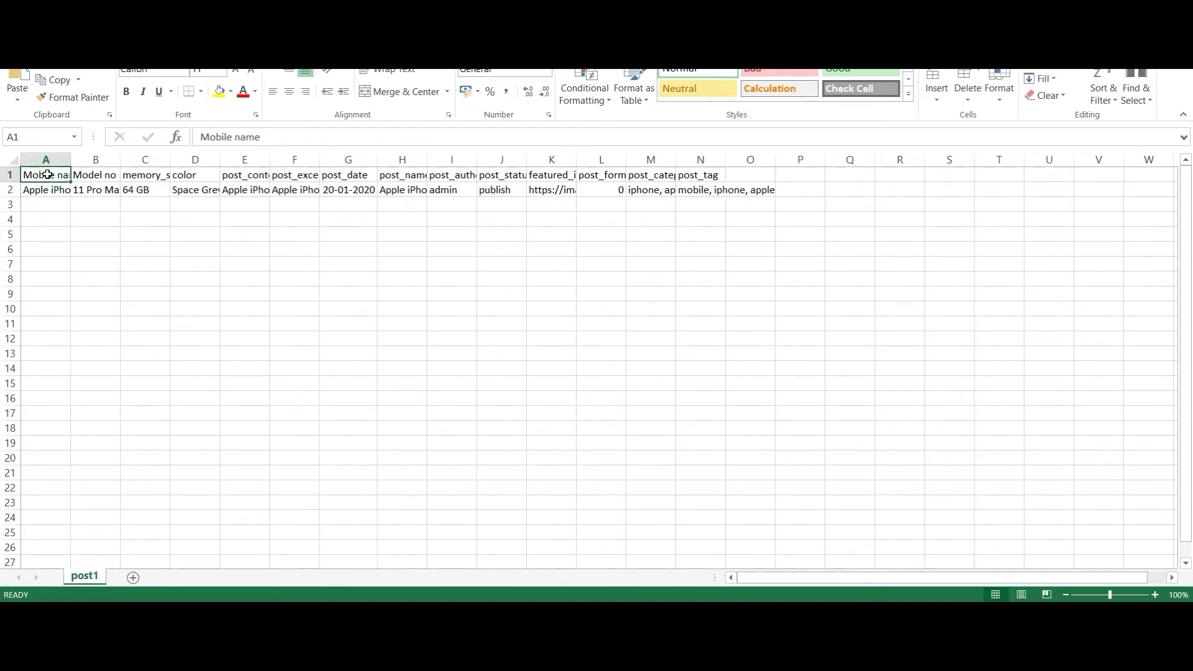
pyautogui.press('Right')
pyautogui.press('Right')
pyautogui.press('Right')
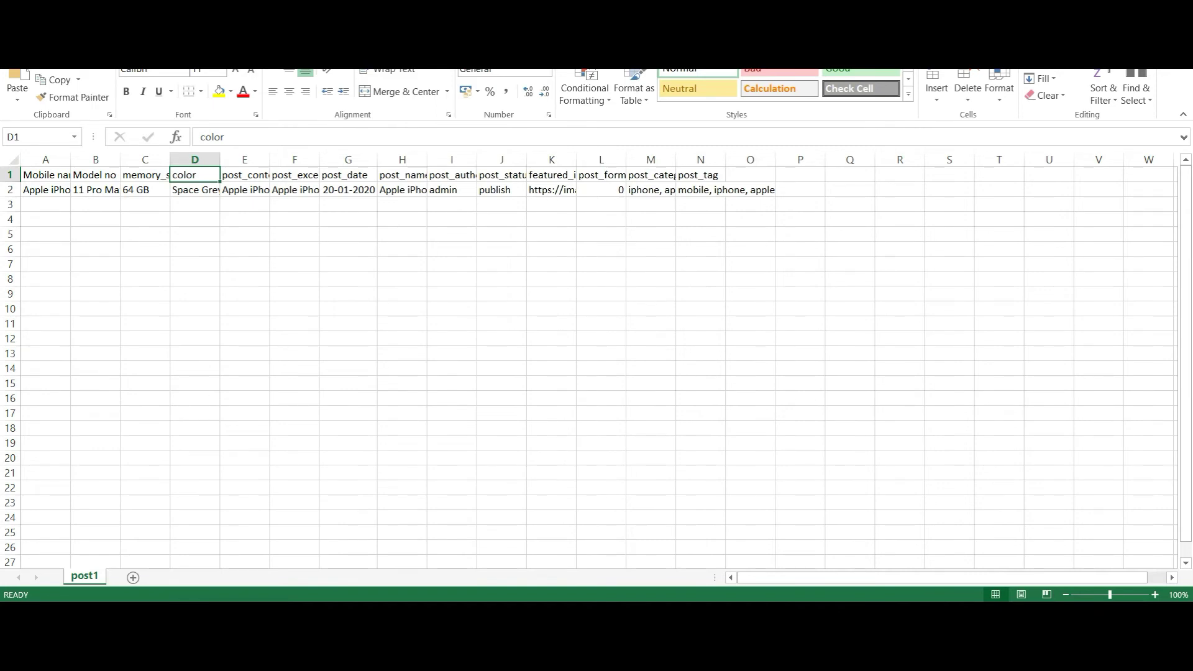
# Step: Return to the importer and map the Title field to Header Manipulation
pyautogui.click(575, 581)
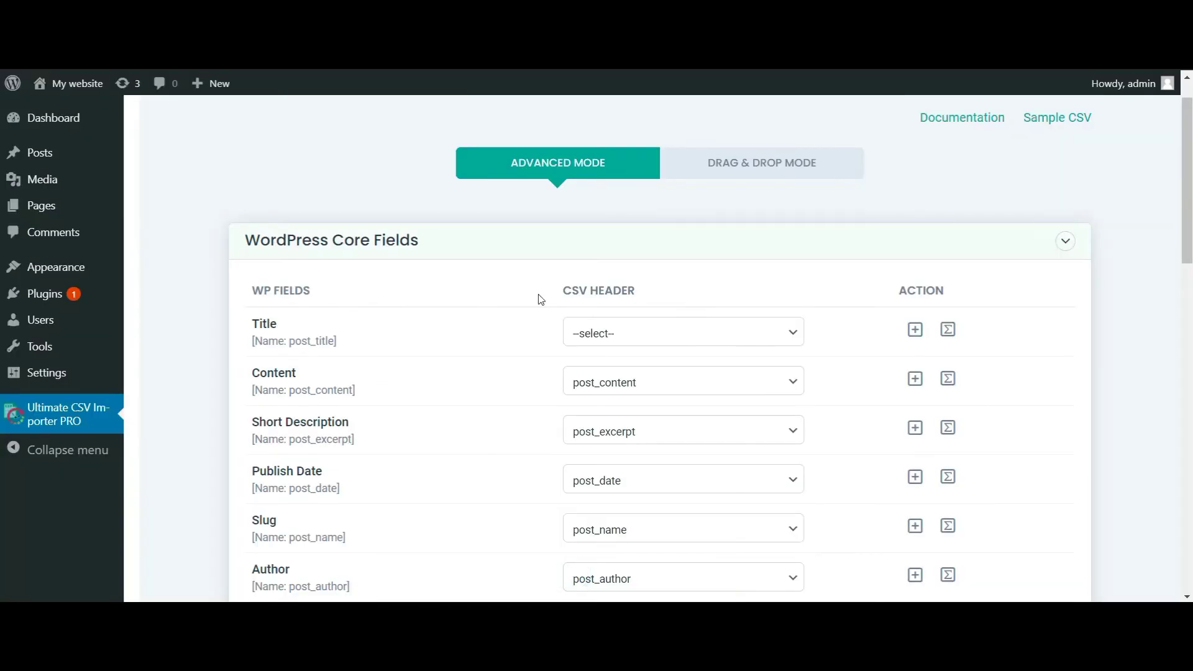
pyautogui.scroll(-1, 711, 275)
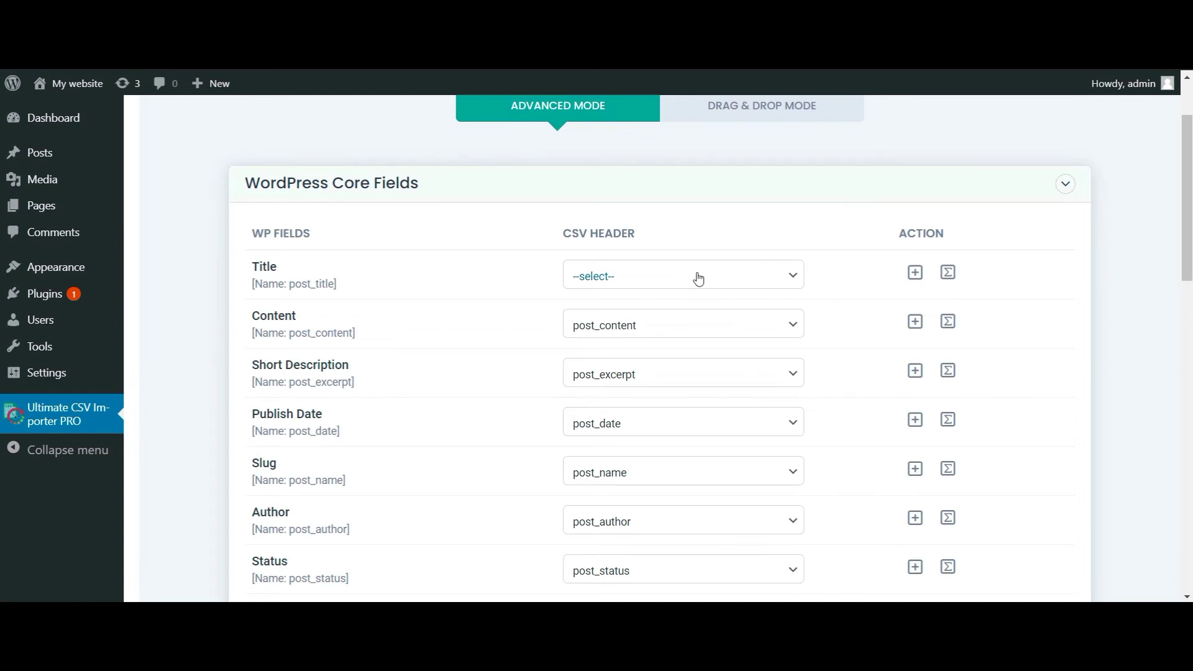
pyautogui.click(699, 278)
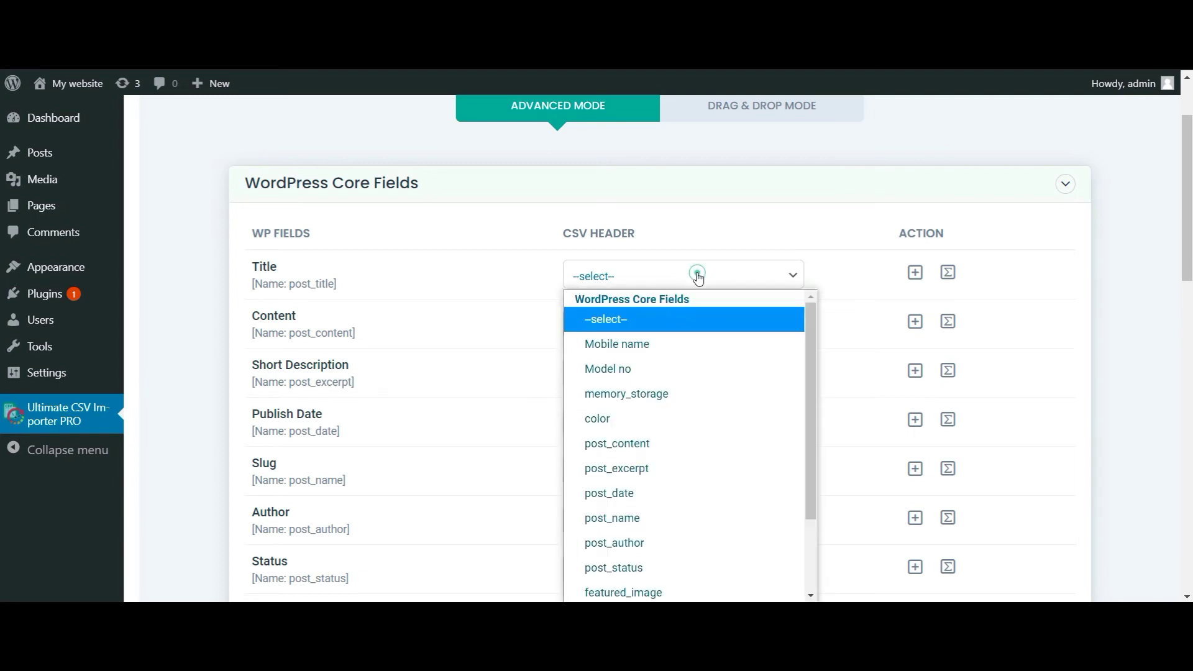
pyautogui.scroll(-2, 661, 429)
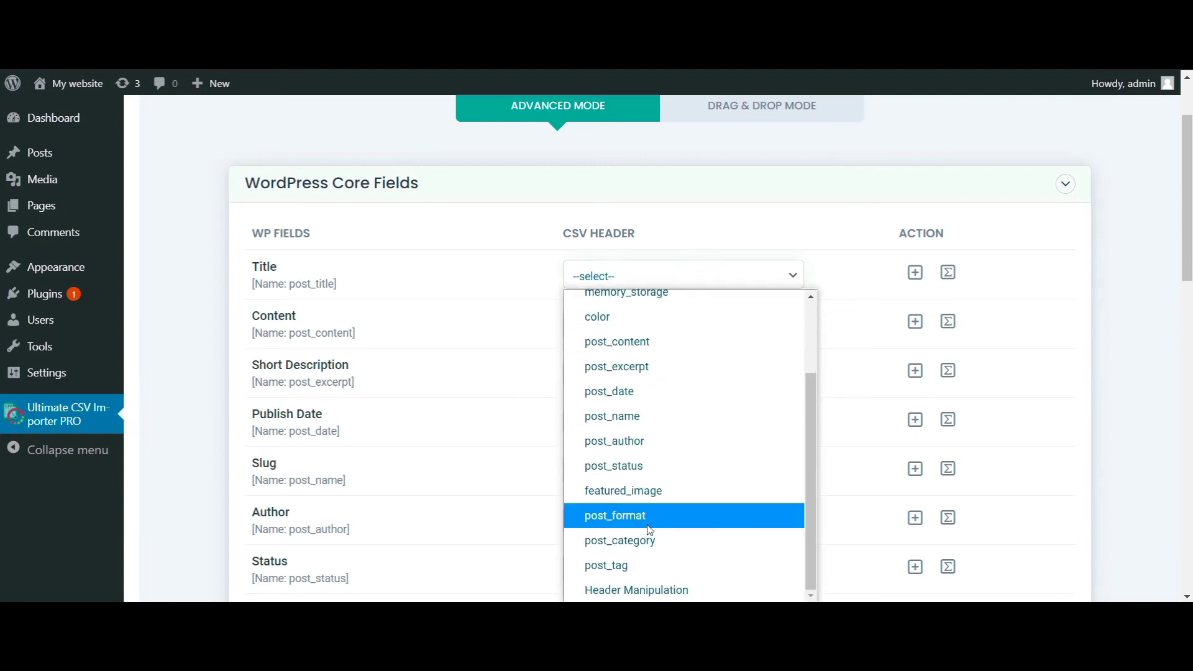
pyautogui.click(629, 588)
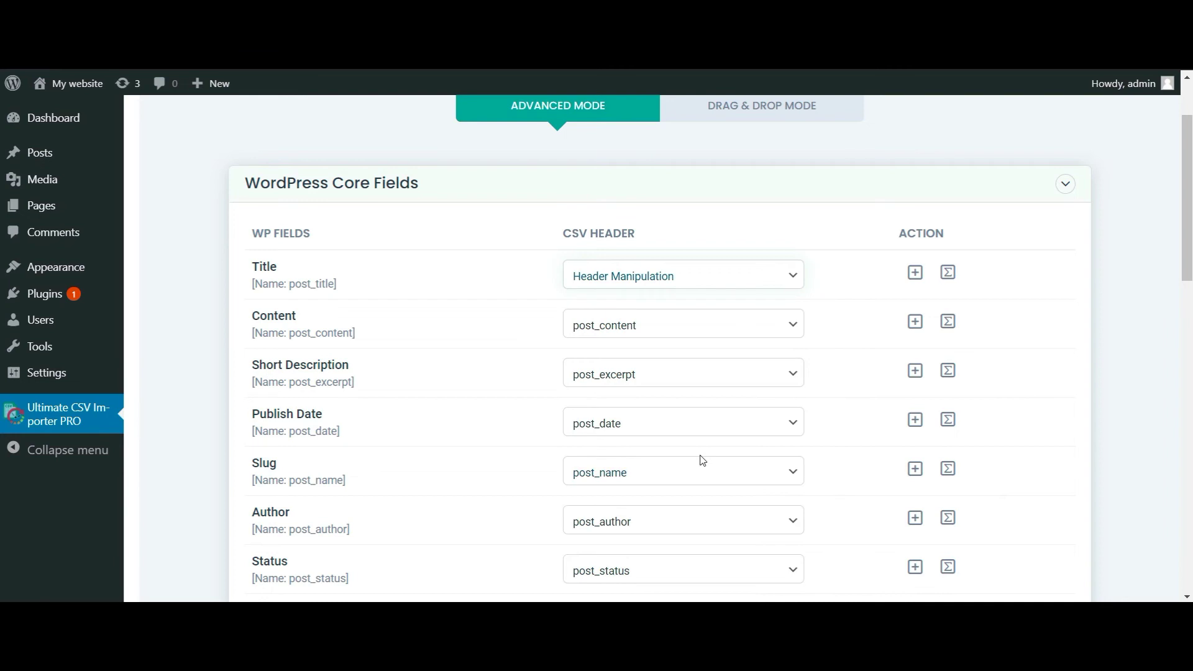
# Step: Enter the Title template {Mobile name} {Model no} {memory_storage} {color}
pyautogui.scroll(-1, 856, 280)
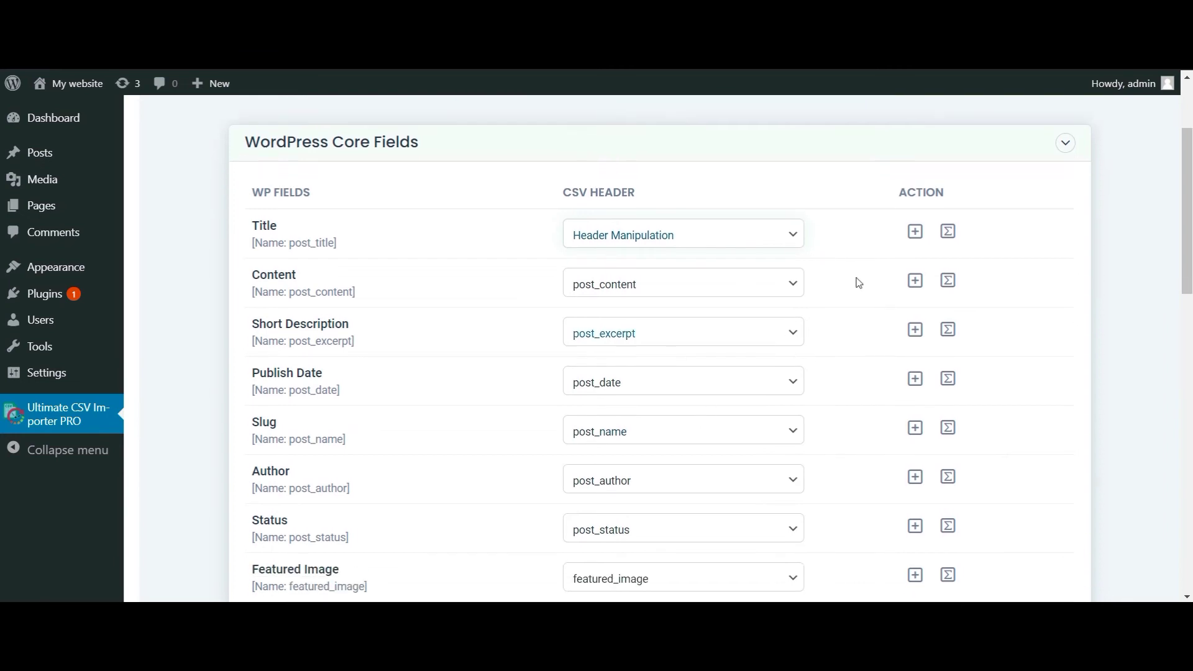
pyautogui.click(916, 232)
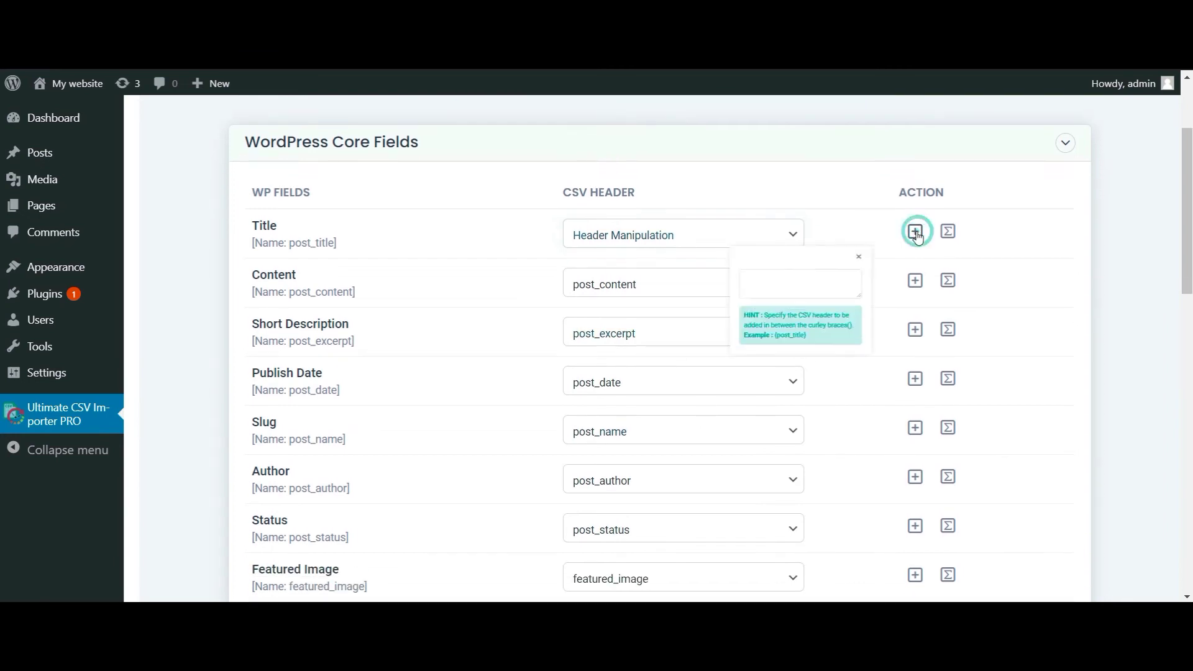
pyautogui.click(800, 297)
pyautogui.write('{')
pyautogui.press('BackSpace')
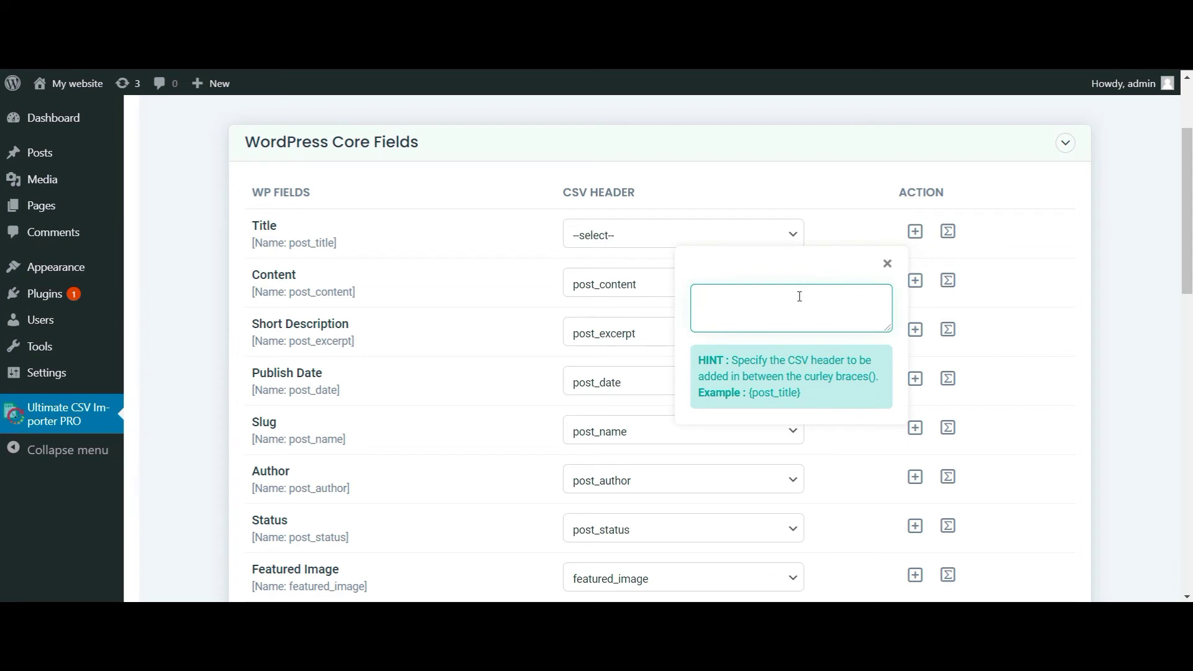
pyautogui.write('{Mobile name}')
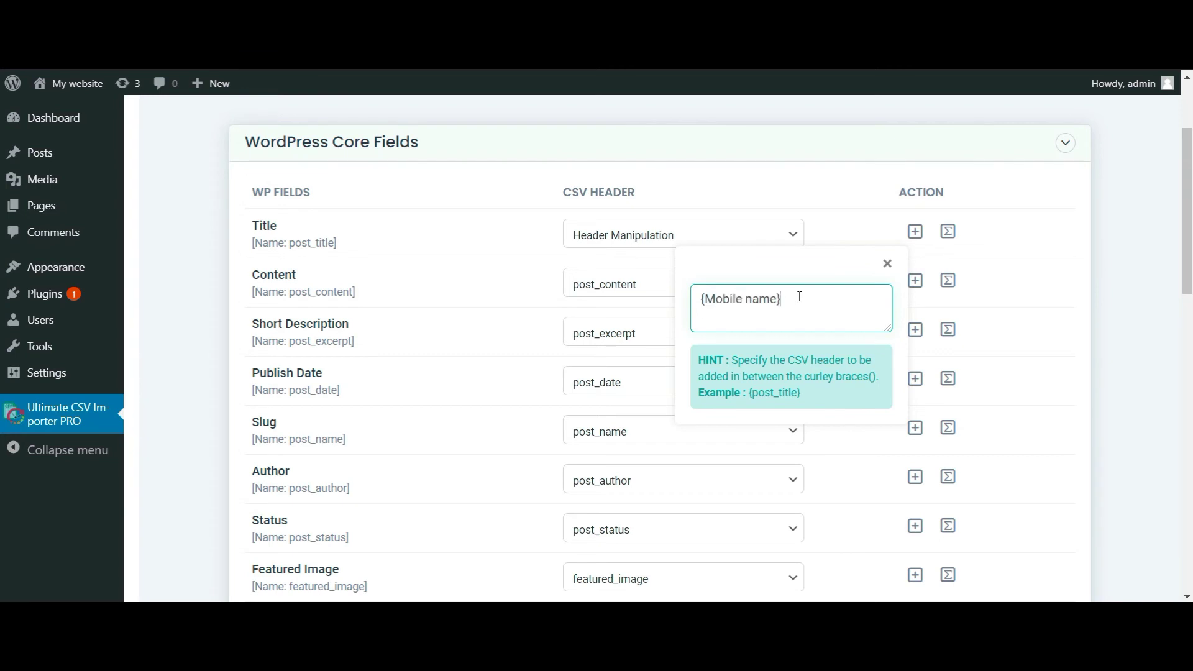
pyautogui.write(' {Model no} {memory_storage} {color}')
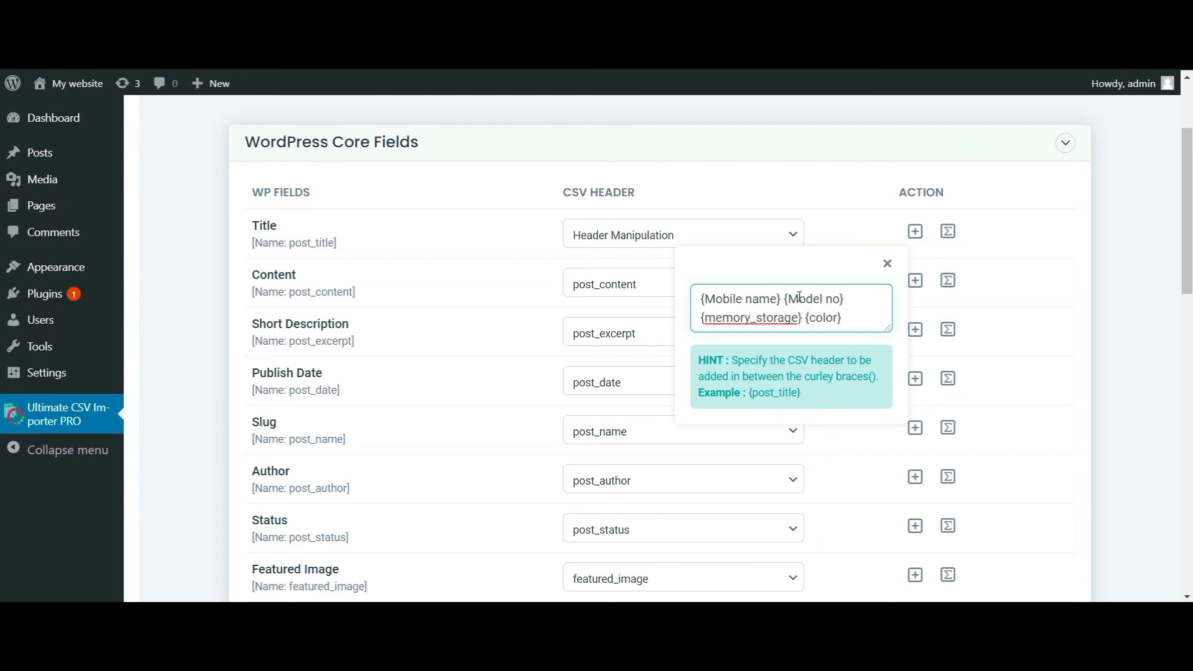
# Step: Expand Terms and Taxonomies, then continue past the field mapping page
pyautogui.scroll(-8, 1091, 312)
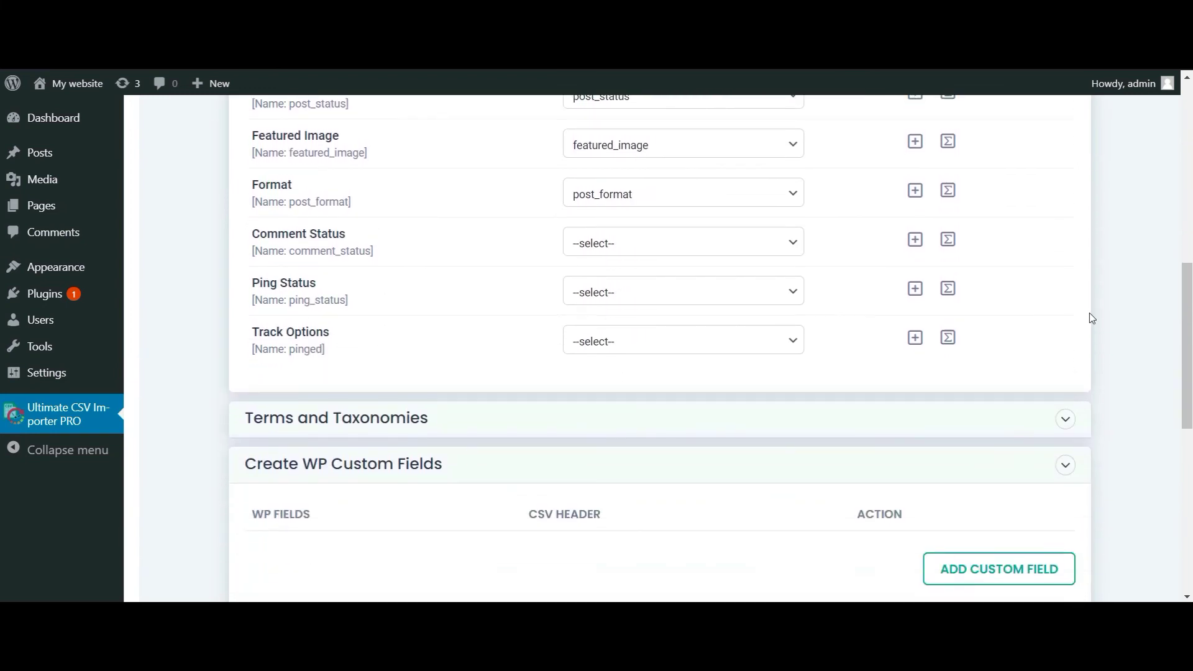
pyautogui.scroll(-1, 1092, 319)
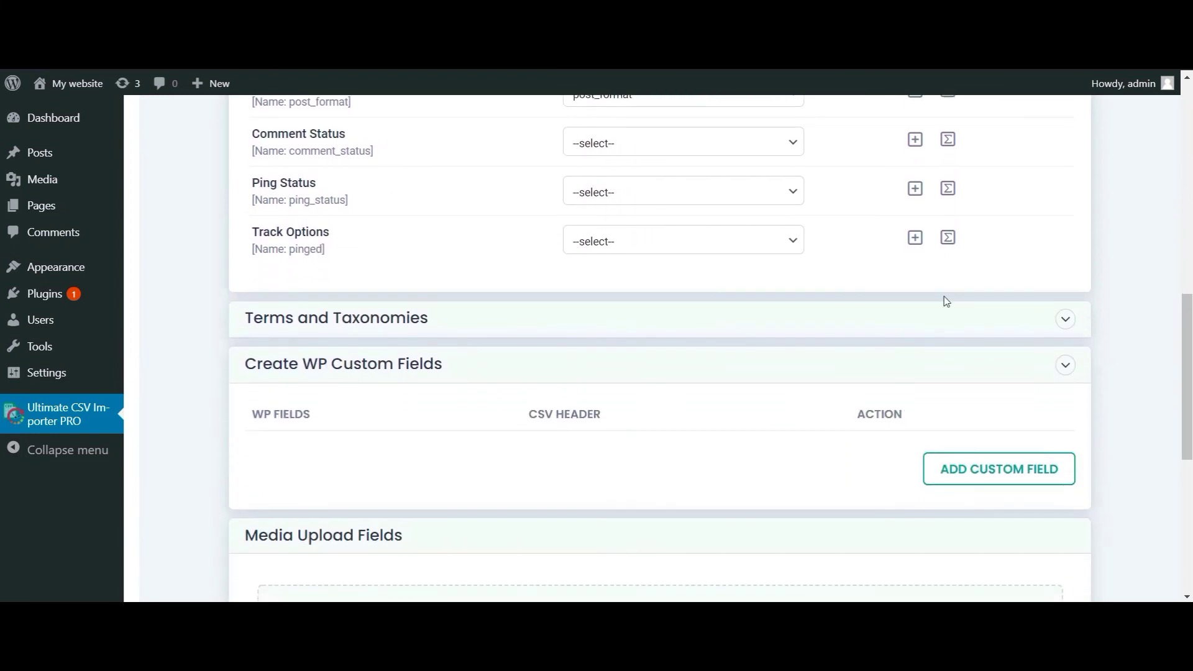
pyautogui.click(855, 317)
pyautogui.scroll(-10, 856, 319)
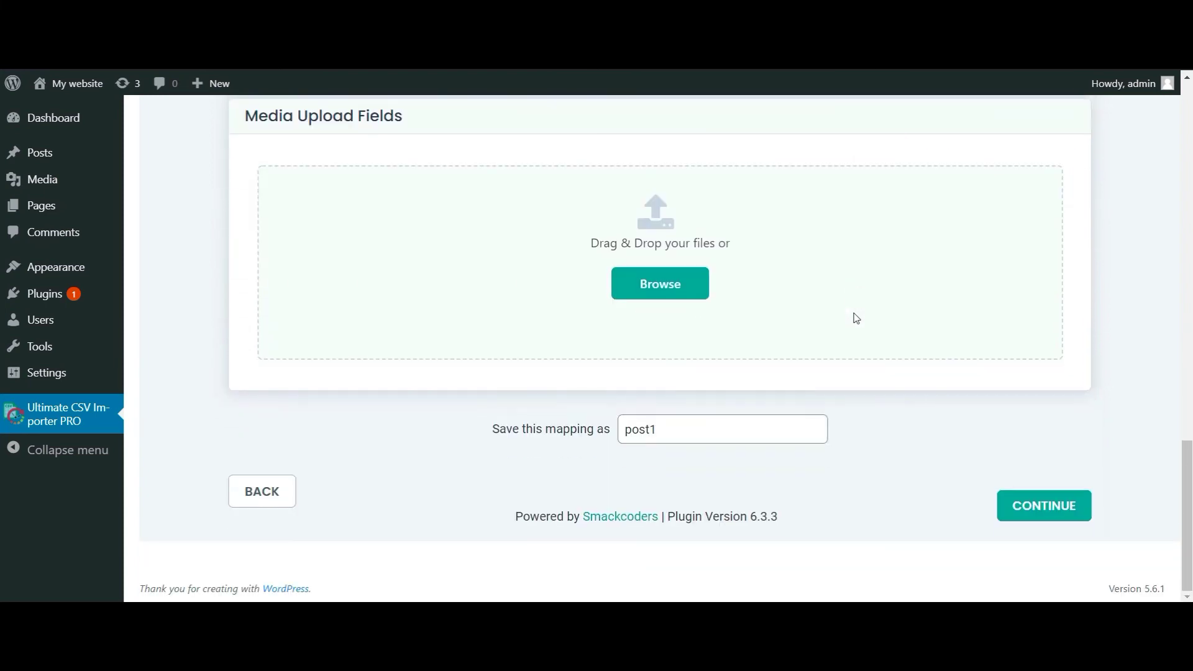
pyautogui.click(1009, 511)
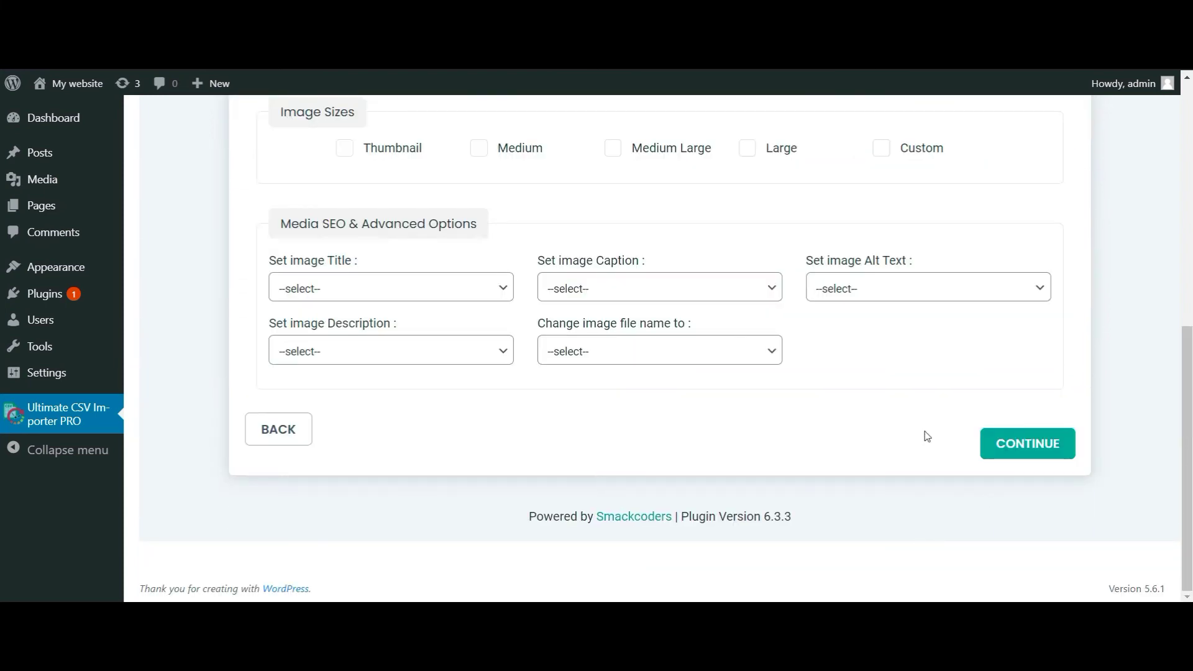
# Step: Continue past the media handling page to the import configuration step
pyautogui.scroll(5, 925, 434)
pyautogui.scroll(1, 927, 436)
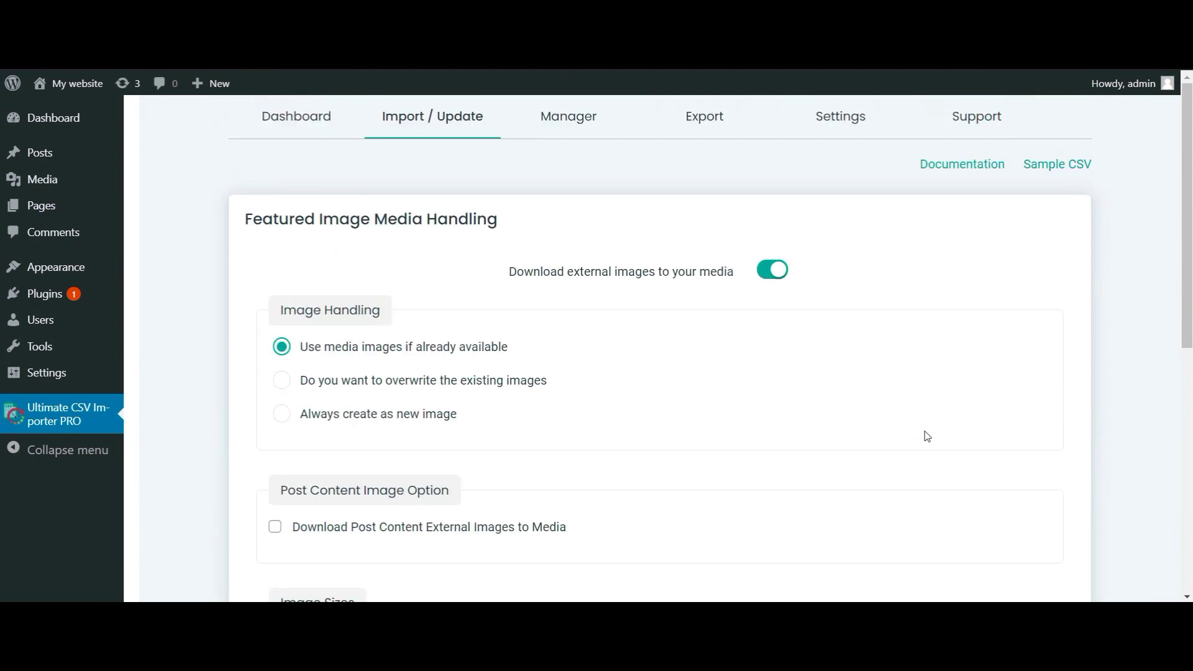
pyautogui.scroll(-5, 928, 437)
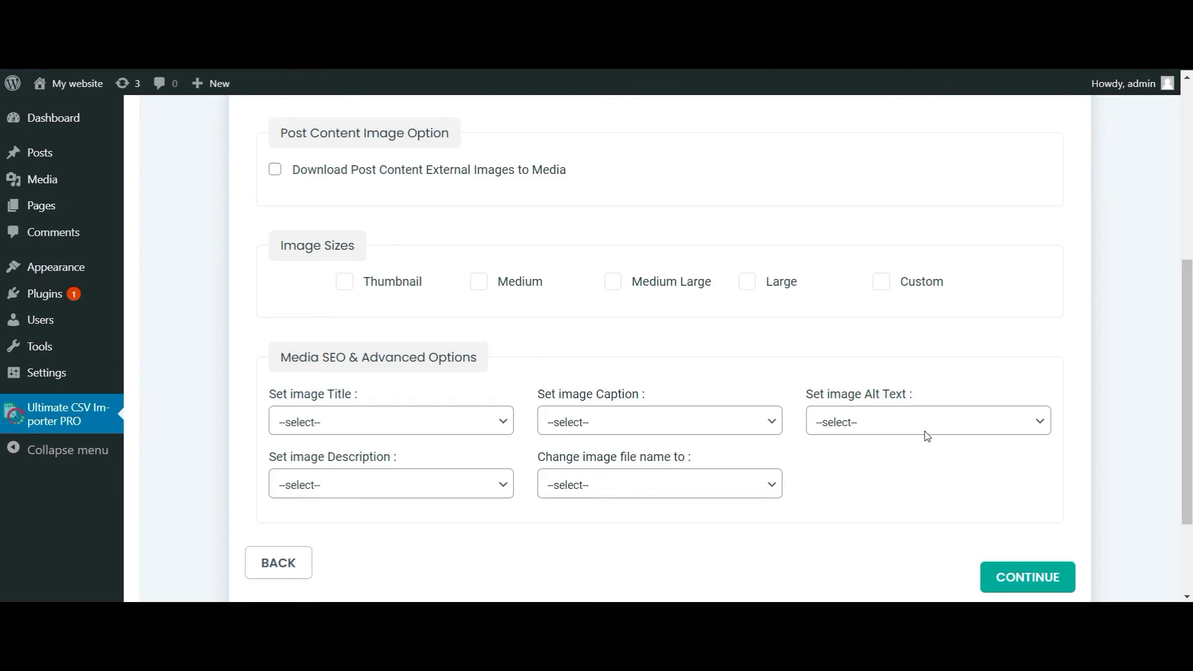
pyautogui.click(1011, 579)
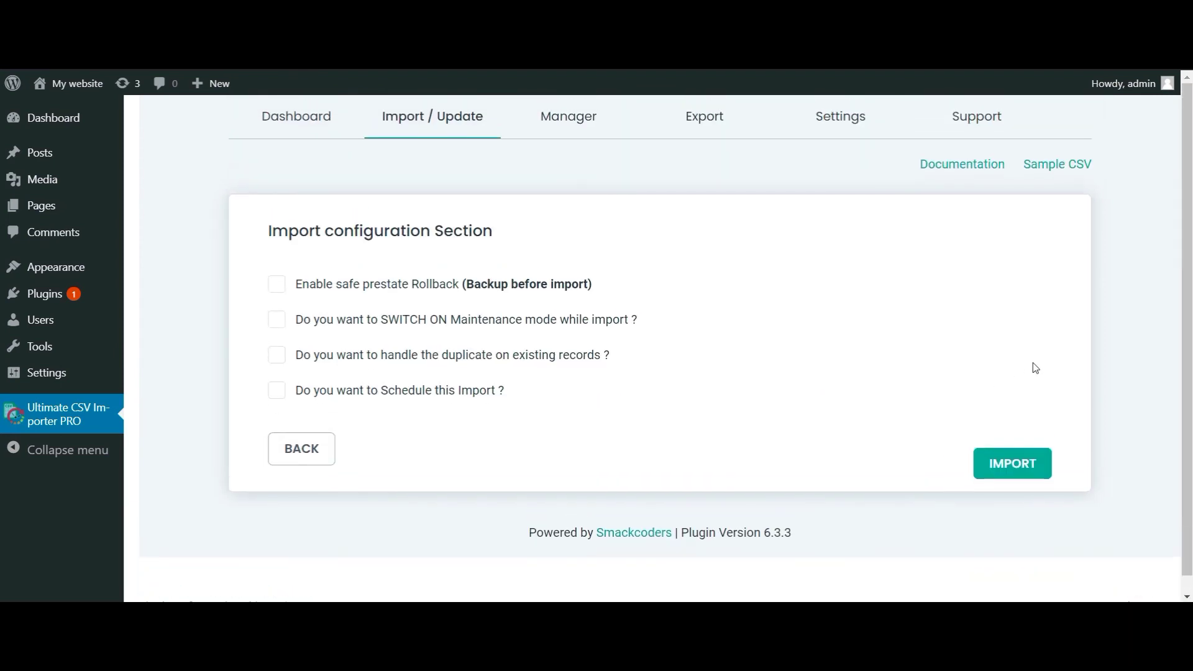
# Step: Start the import from the Import configuration section
pyautogui.click(1023, 467)
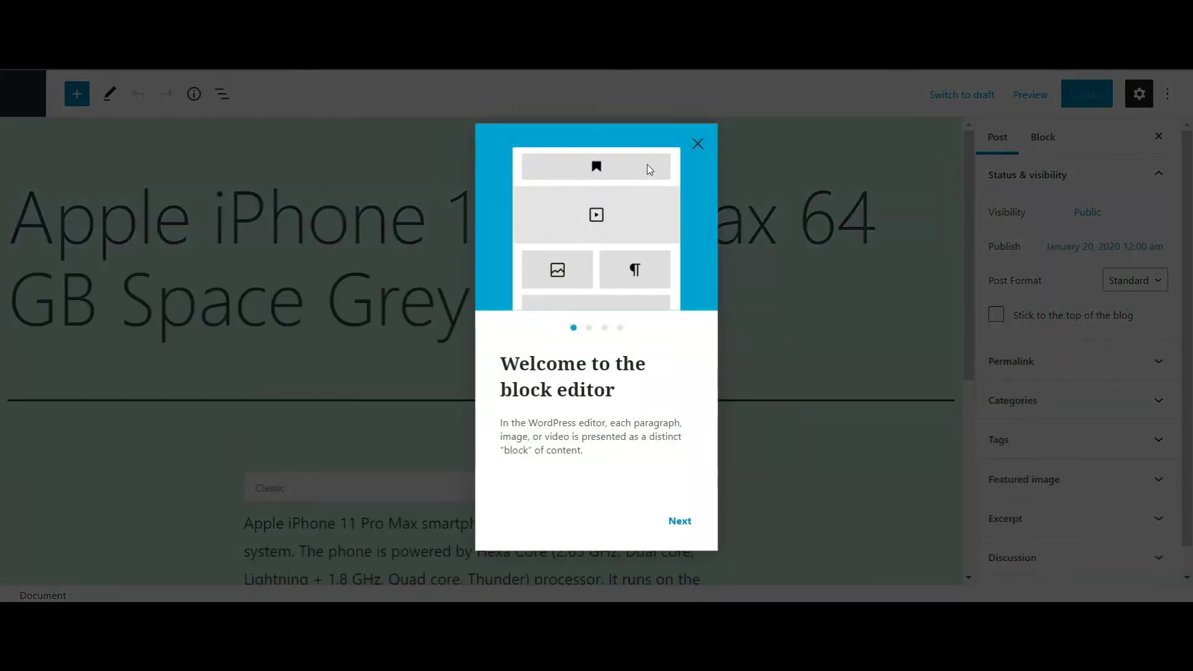
# Step: Close the welcome guide and select the 'Apple iPhone 11 Pro Max 64 GB Space Grey' title
pyautogui.click(698, 145)
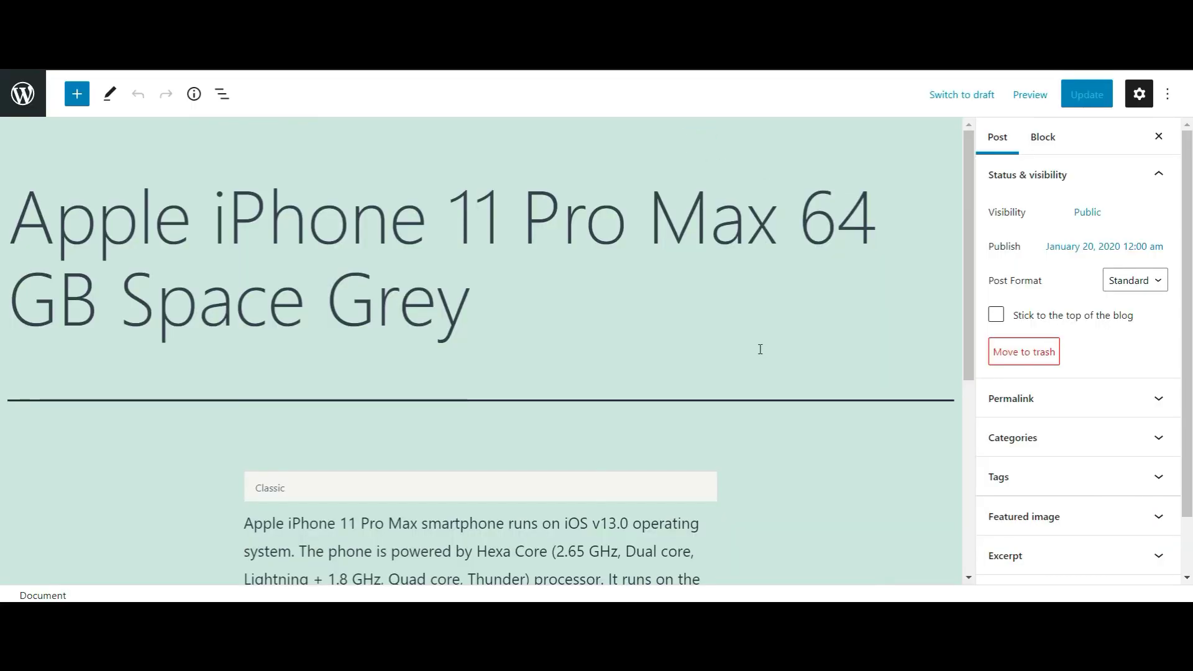
pyautogui.scroll(-1, 789, 452)
pyautogui.scroll(-1, 789, 452)
pyautogui.scroll(2, 789, 452)
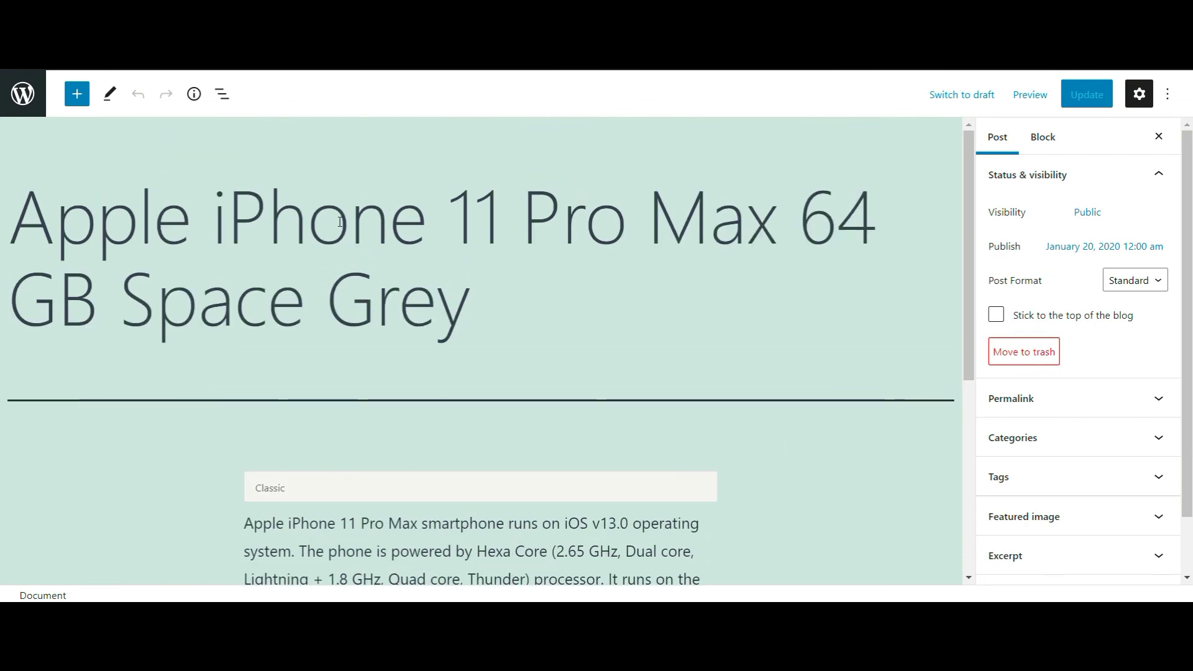
pyautogui.click(562, 283)
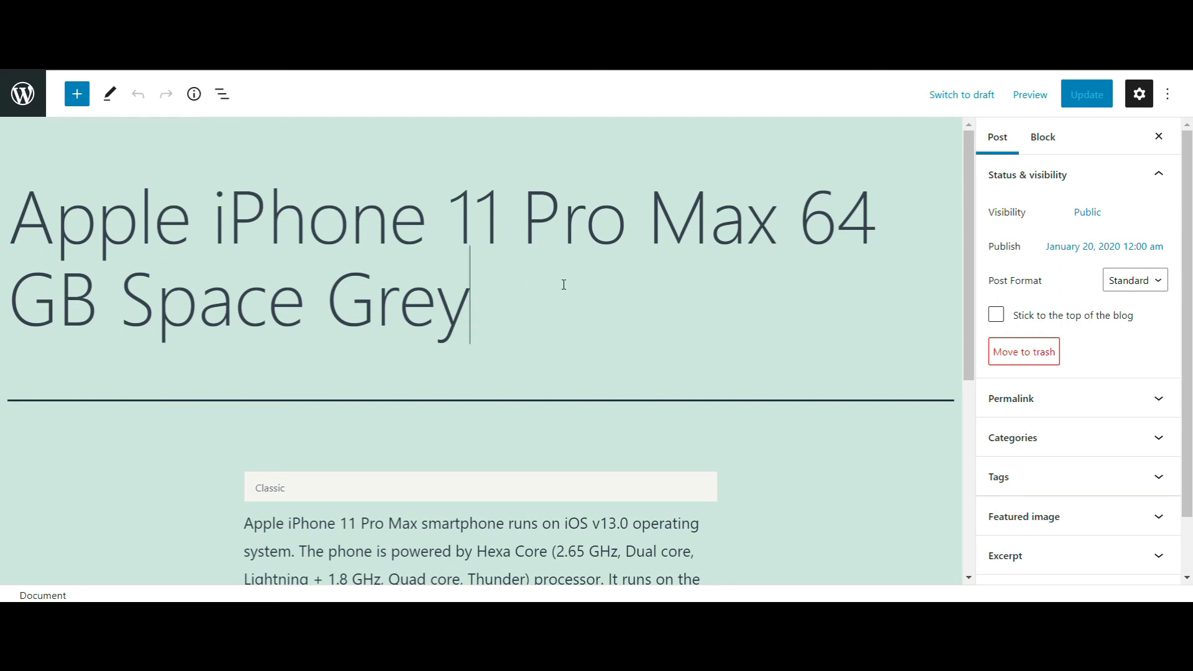